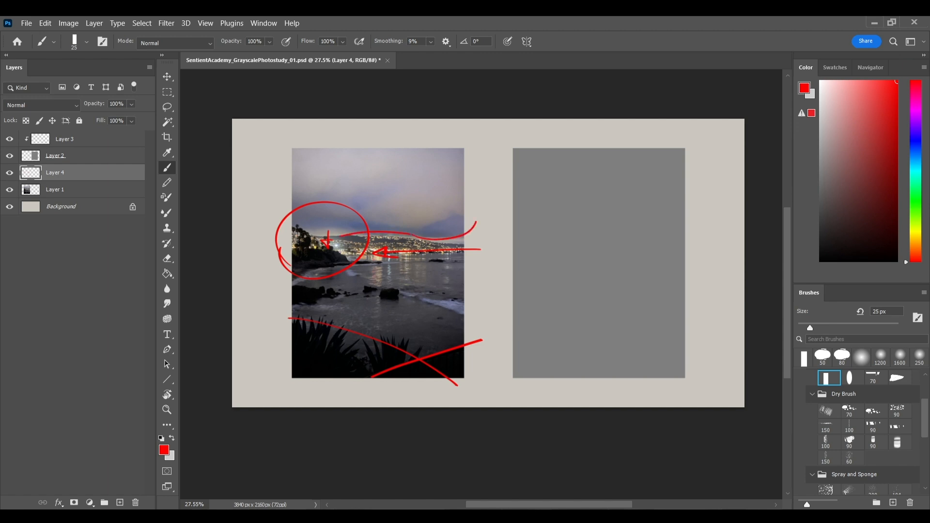
# Step: Draw red arrows toward the circled headland and trace the shoreline and rock shapes over the photo
pyautogui.moveTo(448, 170); pyautogui.dragTo(363, 210)
pyautogui.moveTo(380, 143); pyautogui.dragTo(326, 224)
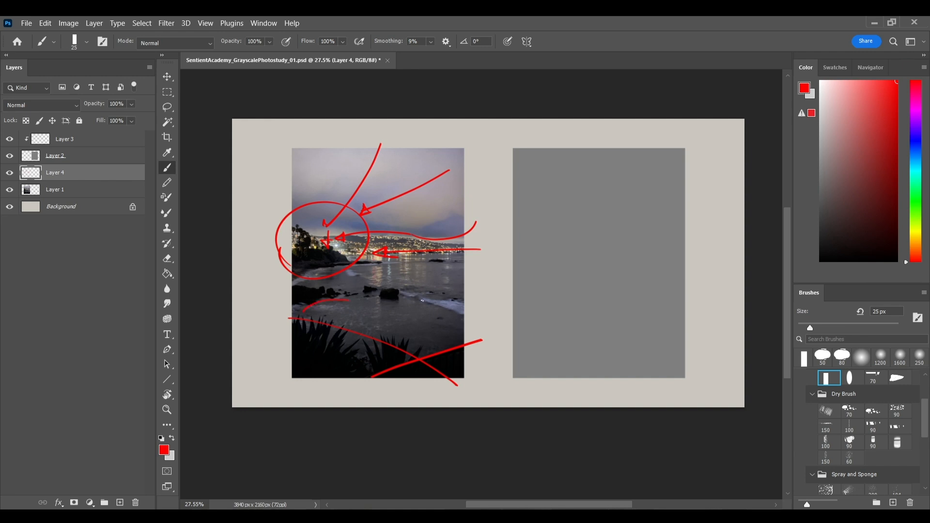
pyautogui.moveTo(376, 304); pyautogui.dragTo(479, 305)
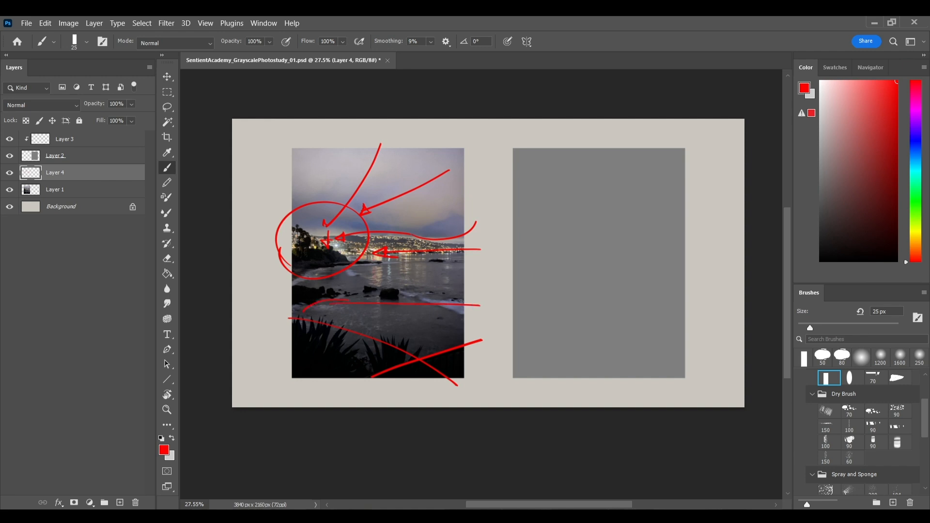
pyautogui.moveTo(395, 289)
pyautogui.mouseDown()
pyautogui.moveTo(429, 282)
pyautogui.moveTo(433, 302)
pyautogui.mouseUp()
pyautogui.moveTo(482, 307); pyautogui.dragTo(506, 309)
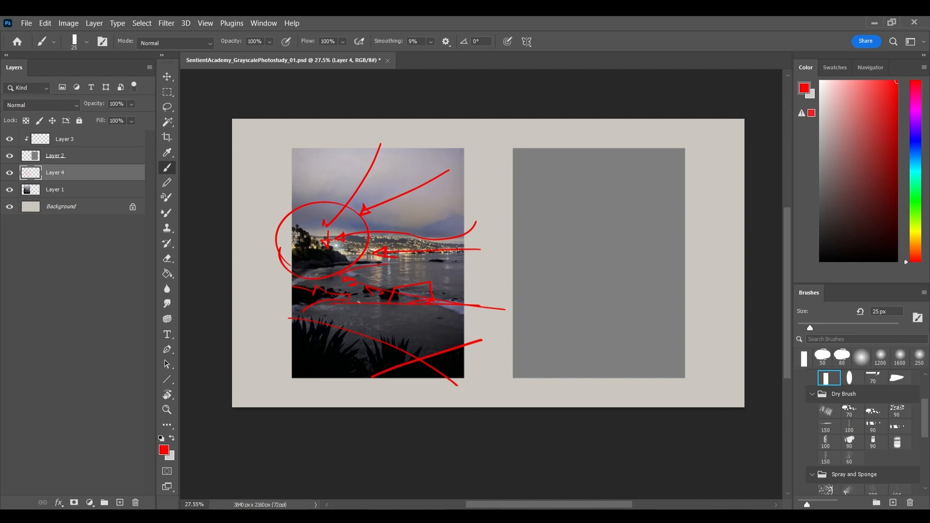
# Step: Delete the layer holding the red annotations and make Layer 3 active
pyautogui.press('e')
pyautogui.click(135, 502)
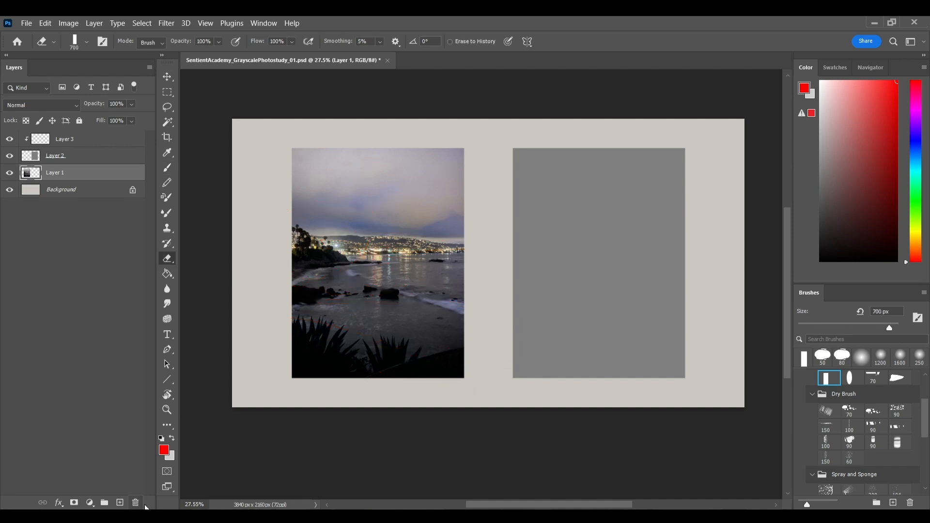
pyautogui.click(125, 145)
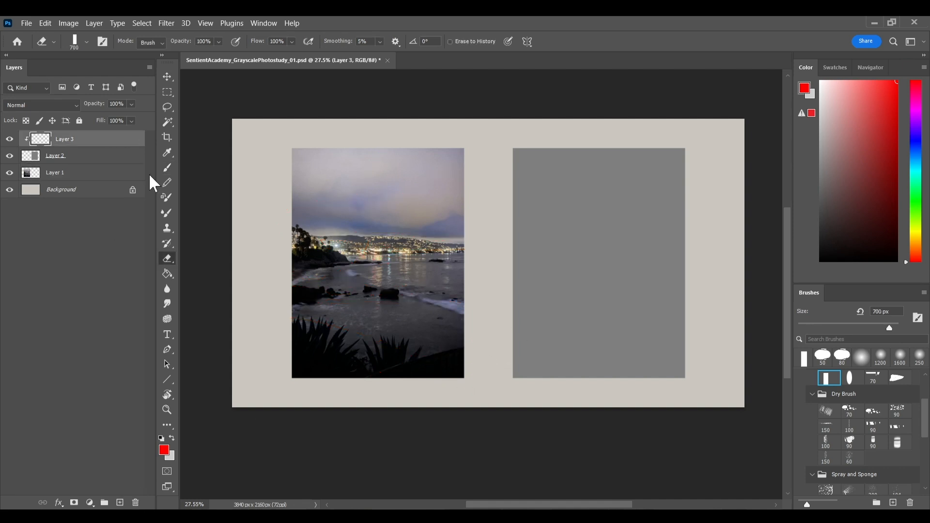
# Step: Draw a straight dark grey horizon line across the full width of the grey panel with a 10 px brush
pyautogui.press('b')
pyautogui.press('d')
pyautogui.click(851, 208)
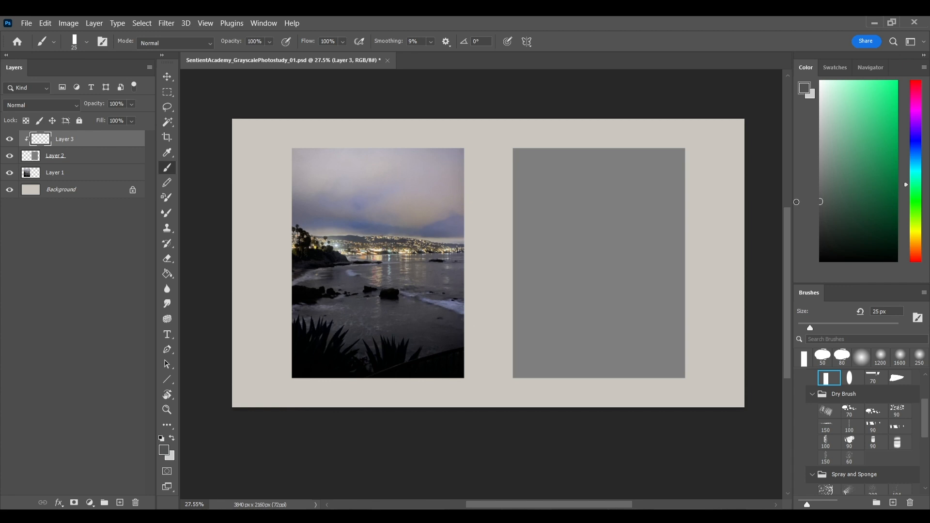
pyautogui.click(820, 230)
pyautogui.hscroll(2, 687, 306)
pyautogui.click(820, 190)
pyautogui.press('[')
pyautogui.press('[')
pyautogui.keyDown('shift'); pyautogui.click(658, 256); pyautogui.keyUp('shift')
pyautogui.hotkey('ctrl', 'z')
pyautogui.click(820, 198)
pyautogui.click(471, 256)
pyautogui.keyDown('shift'); pyautogui.click(705, 258); pyautogui.keyUp('shift')
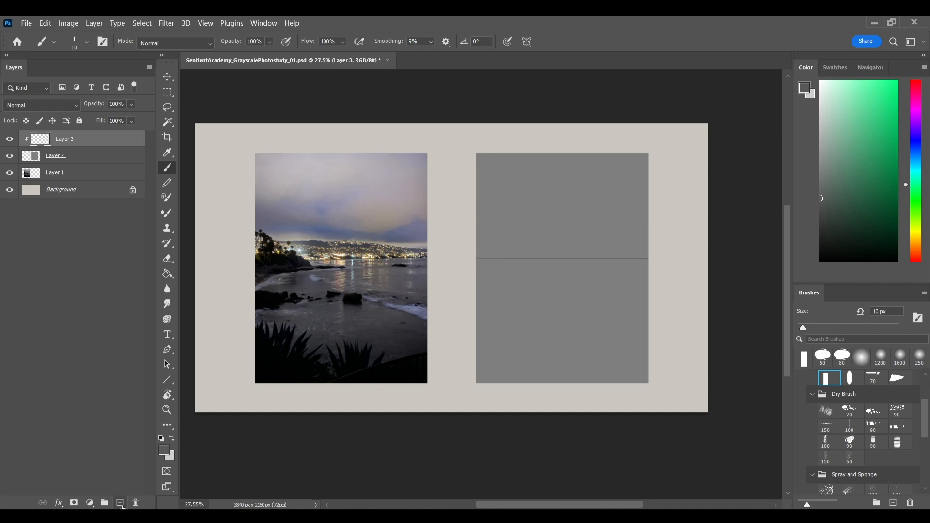
# Step: Add a new layer above Layer 3 and clip it to the grey panel
pyautogui.click(119, 502)
pyautogui.hotkey('ctrl', '0')
pyautogui.keyDown('alt'); pyautogui.click(127, 144); pyautogui.keyUp('alt')
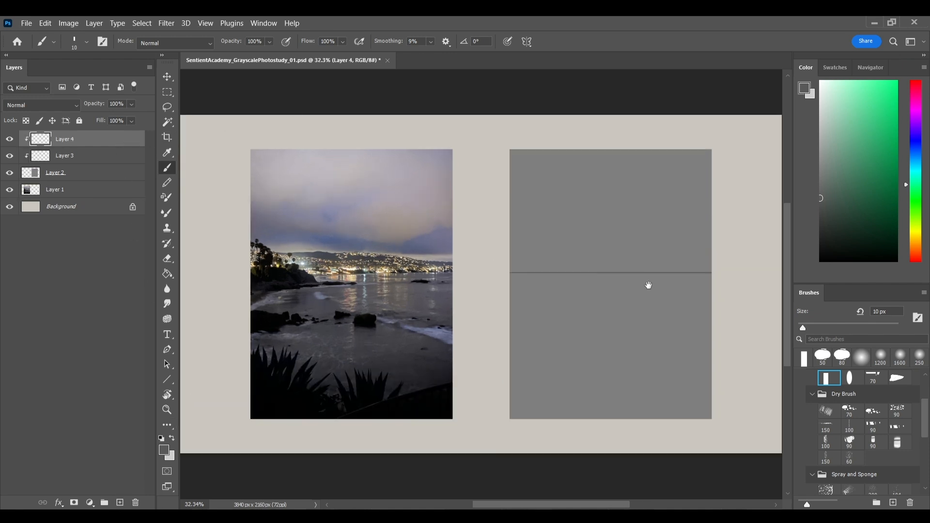
# Step: Sketch the curved contour of the distant hills above the horizon line in the grey panel
pyautogui.moveTo(650, 280); pyautogui.dragTo(612, 297)
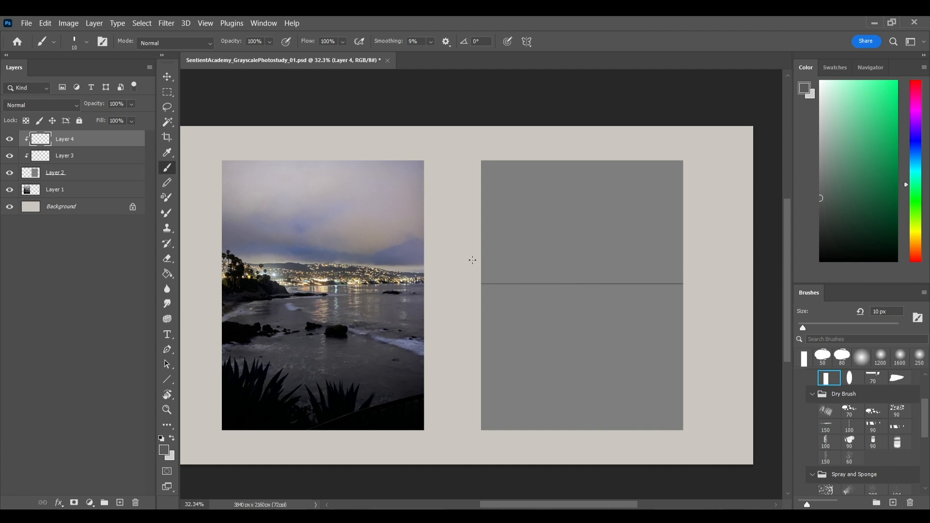
pyautogui.moveTo(476, 247); pyautogui.dragTo(638, 253)
pyautogui.hotkey('ctrl', 'z')
pyautogui.scroll(-1, 687, 291)
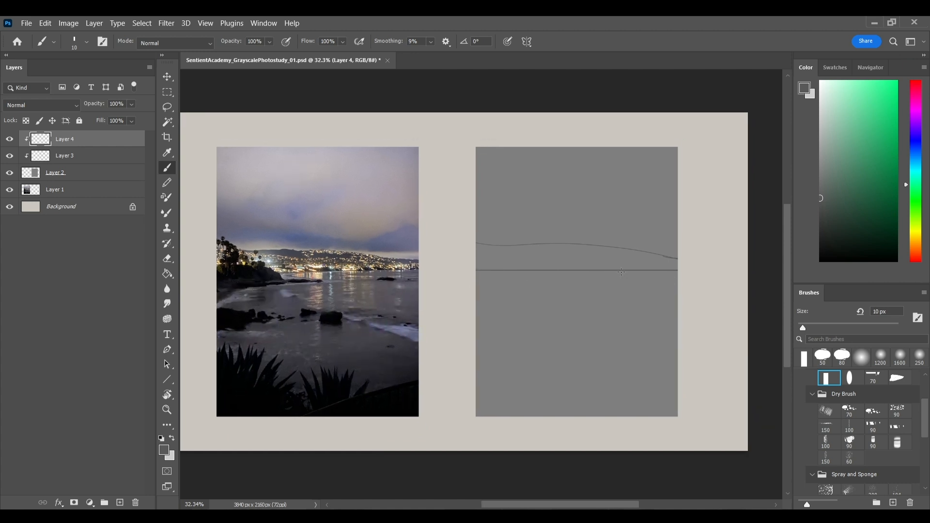
# Step: Draw a gently rising line just below the horizon and a rising diagonal across the panel's lower half
pyautogui.moveTo(463, 280); pyautogui.dragTo(725, 270)
pyautogui.hotkey('ctrl', 'z')
pyautogui.moveTo(426, 285); pyautogui.dragTo(729, 271)
pyautogui.moveTo(434, 348); pyautogui.dragTo(717, 293)
pyautogui.hotkey('ctrl', 'z')
pyautogui.moveTo(431, 345); pyautogui.dragTo(715, 314)
pyautogui.hotkey('ctrl', 'z')
pyautogui.moveTo(443, 346); pyautogui.dragTo(726, 302)
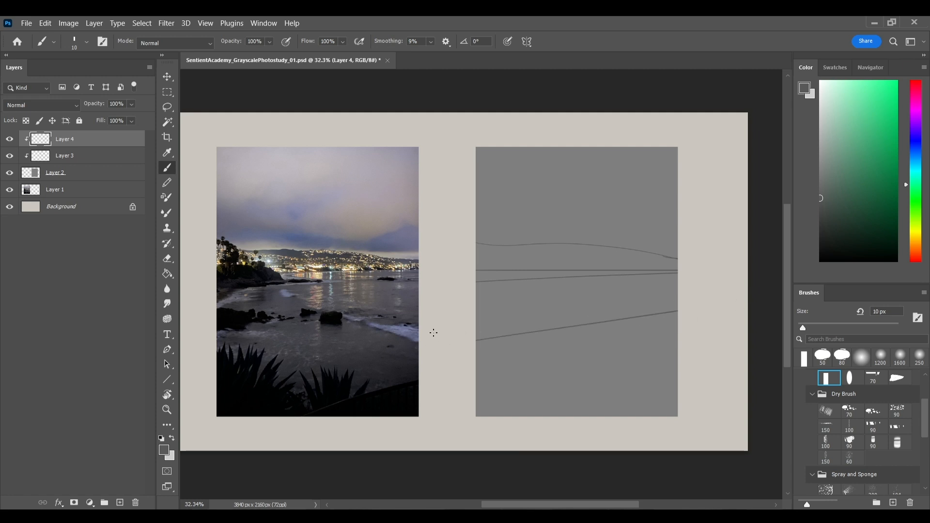
# Step: Draw a steeper diagonal below the existing ones, rising from the panel's lower left edge to its right edge
pyautogui.moveTo(401, 325); pyautogui.dragTo(702, 284)
pyautogui.hotkey('ctrl', 'z')
pyautogui.moveTo(436, 336)
pyautogui.mouseDown()
pyautogui.moveTo(754, 301)
pyautogui.moveTo(735, 296)
pyautogui.mouseUp()
pyautogui.hotkey('ctrl', 'z')
pyautogui.hotkey('ctrl', 'z')
pyautogui.moveTo(478, 383); pyautogui.dragTo(737, 311)
pyautogui.hscroll(3, 614, 334)
pyautogui.hotkey('ctrl', 'z')
pyautogui.moveTo(376, 392); pyautogui.dragTo(697, 304)
pyautogui.hotkey('ctrl', 'z')
pyautogui.moveTo(383, 416); pyautogui.dragTo(701, 300)
pyautogui.hscroll(-3, 701, 302)
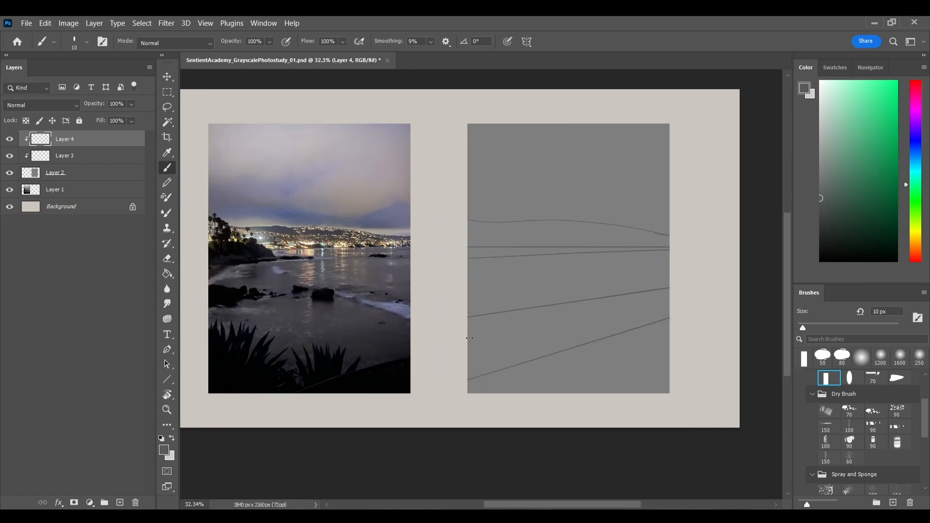
# Step: Add another layer clipped to the grey panel and sketch the foreground curve descending from the left edge to the bottom
pyautogui.click(120, 503)
pyautogui.moveTo(440, 327); pyautogui.dragTo(540, 336)
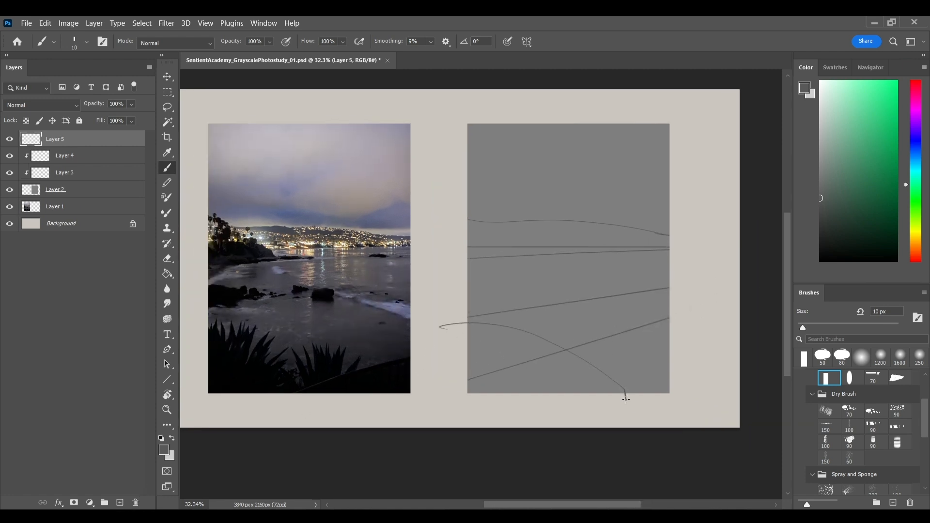
pyautogui.hotkey('ctrl', '+')
pyautogui.hotkey('ctrl', 'alt', 'g')
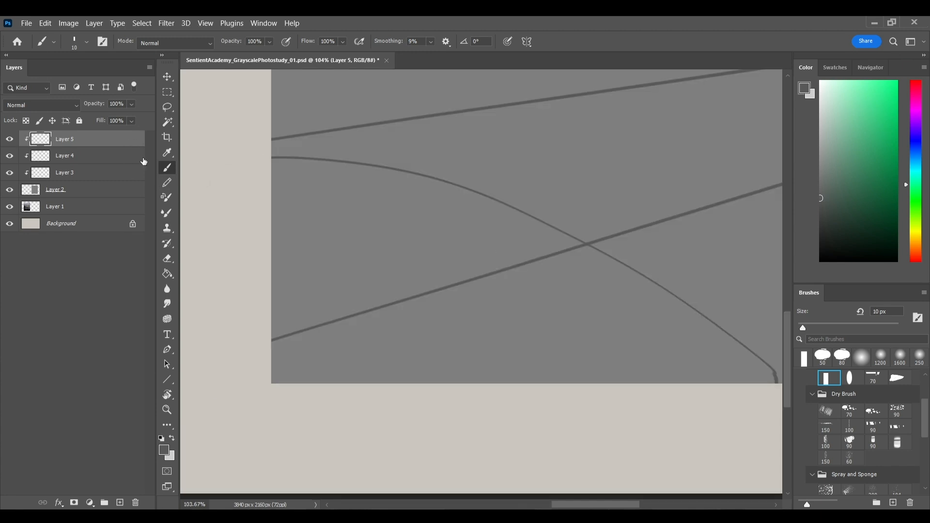
# Step: Sketch a short diagonal in the panel's lower right corner and angular rock shapes in the water area
pyautogui.scroll(-5, 610, 276)
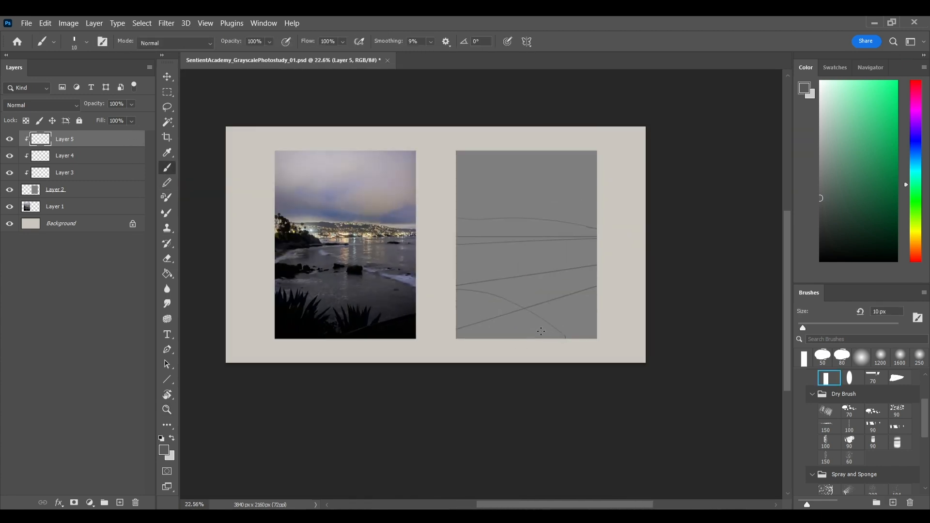
pyautogui.scroll(2, 562, 327)
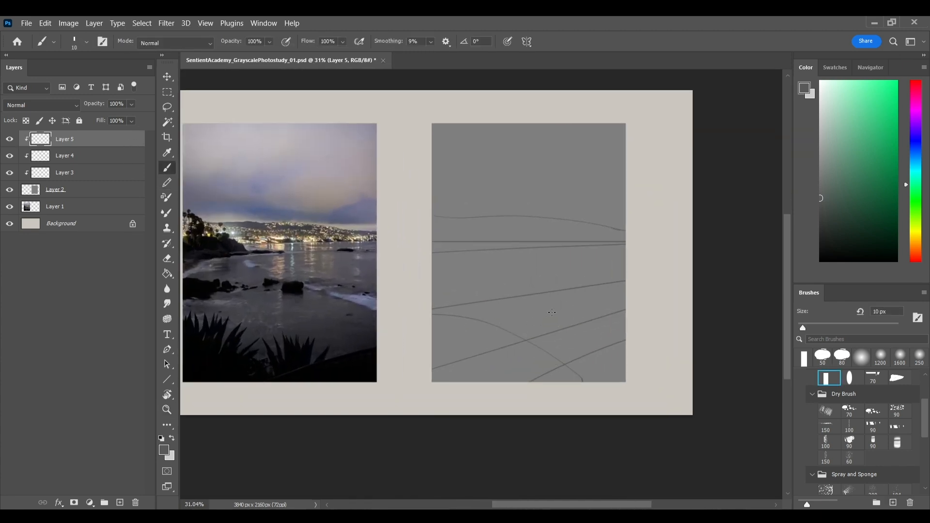
pyautogui.hotkey('ctrl', 'z')
pyautogui.moveTo(465, 307); pyautogui.dragTo(486, 315)
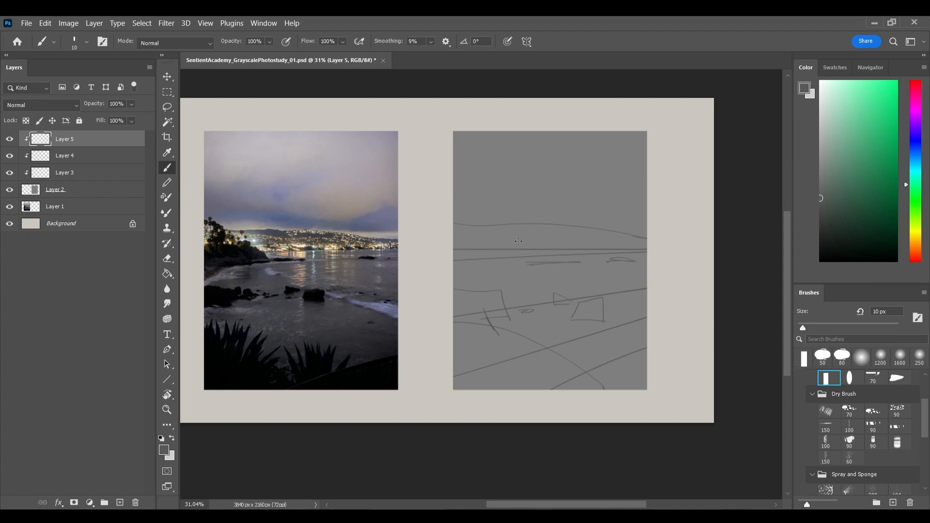
# Step: Sketch the headland and shoreline contours at the panel's left side, with circles for the tree masses
pyautogui.moveTo(485, 235)
pyautogui.mouseDown()
pyautogui.moveTo(453, 233)
pyautogui.moveTo(468, 213)
pyautogui.mouseUp()
pyautogui.moveTo(517, 262); pyautogui.dragTo(455, 273)
pyautogui.press('r')
pyautogui.moveTo(639, 272)
pyautogui.mouseDown()
pyautogui.moveTo(692, 222)
pyautogui.moveTo(642, 232)
pyautogui.mouseUp()
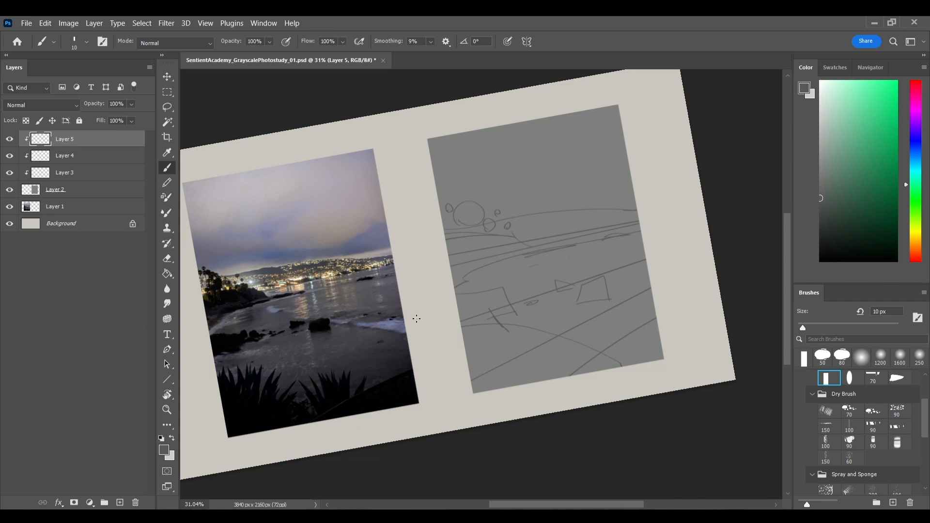
pyautogui.press('Escape')
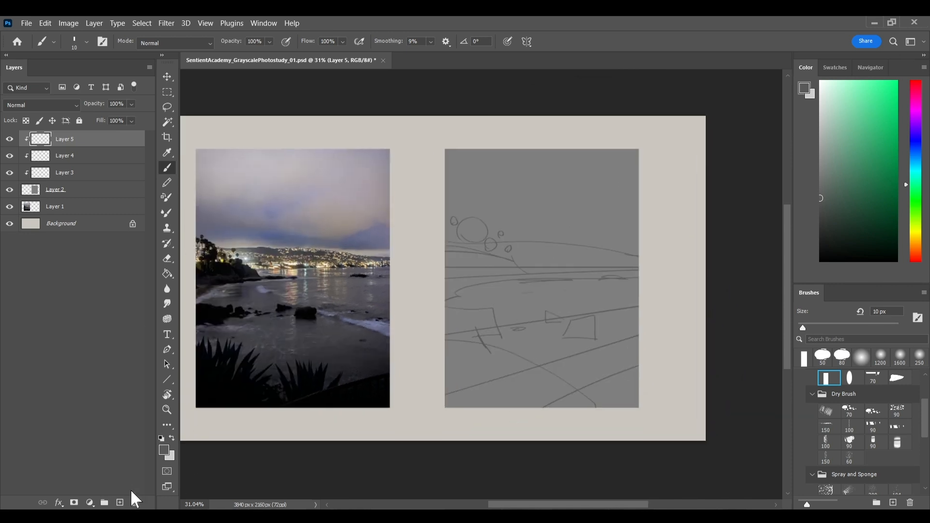
# Step: Add a new clipped layer on top and merge the three sketch layers, Layer 3 to Layer 5, beneath it
pyautogui.click(120, 502)
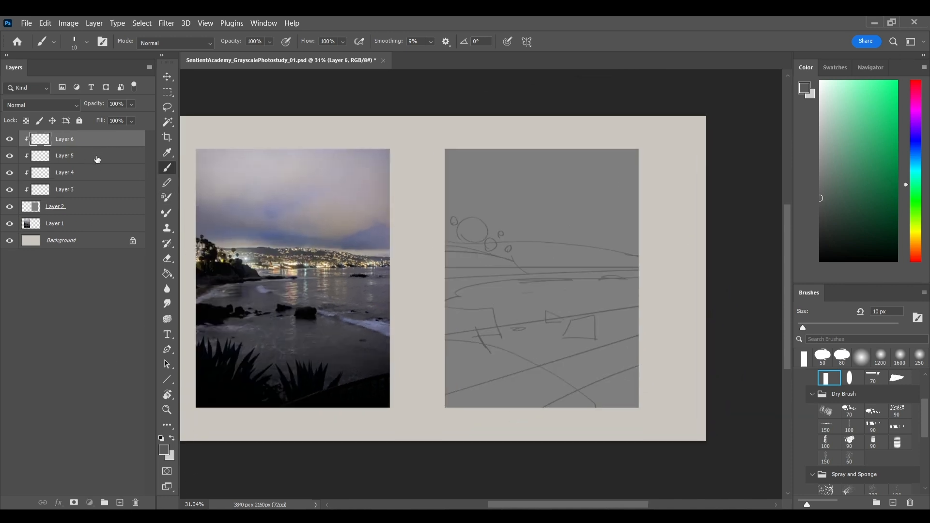
pyautogui.click(97, 156)
pyautogui.keyDown('shift'); pyautogui.click(114, 189); pyautogui.keyUp('shift')
pyautogui.rightClick(114, 189)
pyautogui.click(145, 364)
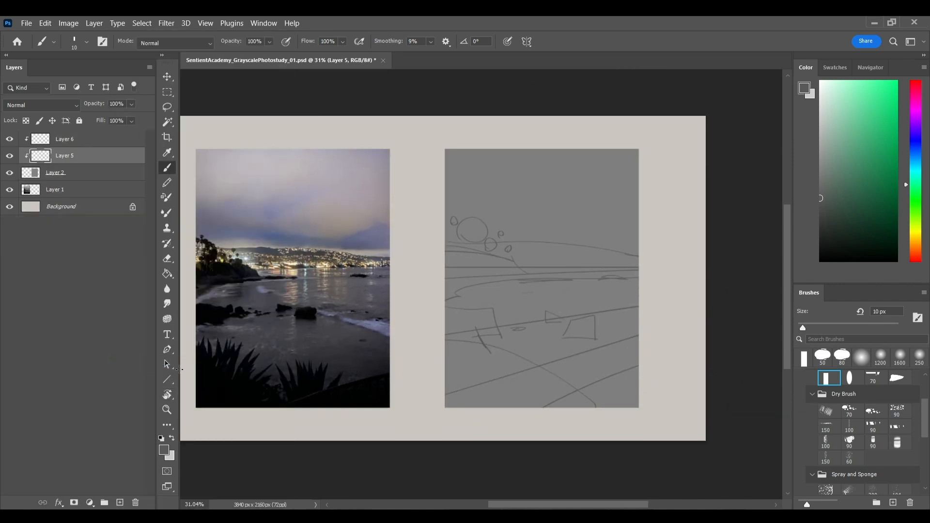
# Step: On Layer 6, paint a dark gradient over the panel's lower half with a soft 800 px brush
pyautogui.hotkey('alt', ']')
pyautogui.moveTo(823, 245); pyautogui.dragTo(797, 191)
pyautogui.press(']')
pyautogui.click(878, 359)
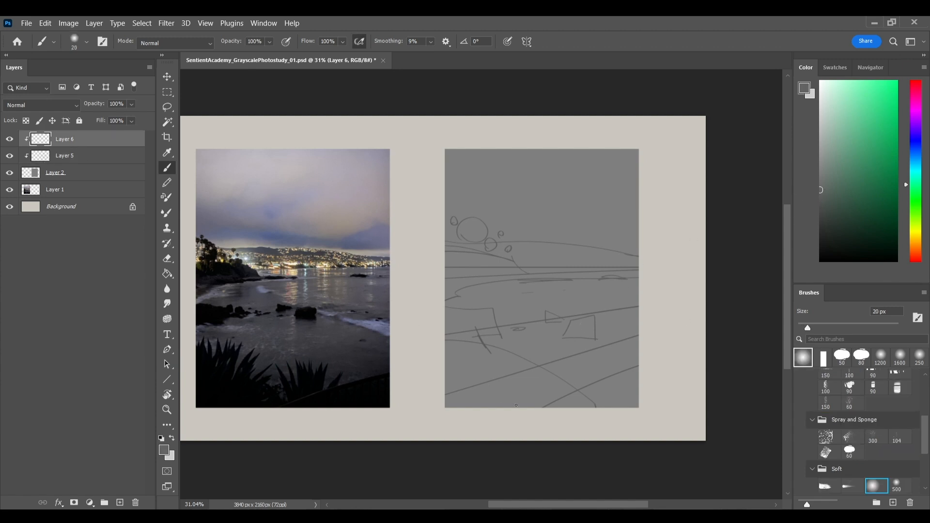
pyautogui.moveTo(436, 399); pyautogui.dragTo(639, 381)
pyautogui.click(820, 233)
pyautogui.moveTo(460, 368)
pyautogui.mouseDown()
pyautogui.moveTo(595, 394)
pyautogui.moveTo(581, 301)
pyautogui.mouseUp()
pyautogui.hotkey('ctrl', 'z')
pyautogui.moveTo(549, 377)
pyautogui.mouseDown()
pyautogui.moveTo(386, 380)
pyautogui.moveTo(398, 430)
pyautogui.moveTo(453, 434)
pyautogui.moveTo(547, 319)
pyautogui.mouseUp()
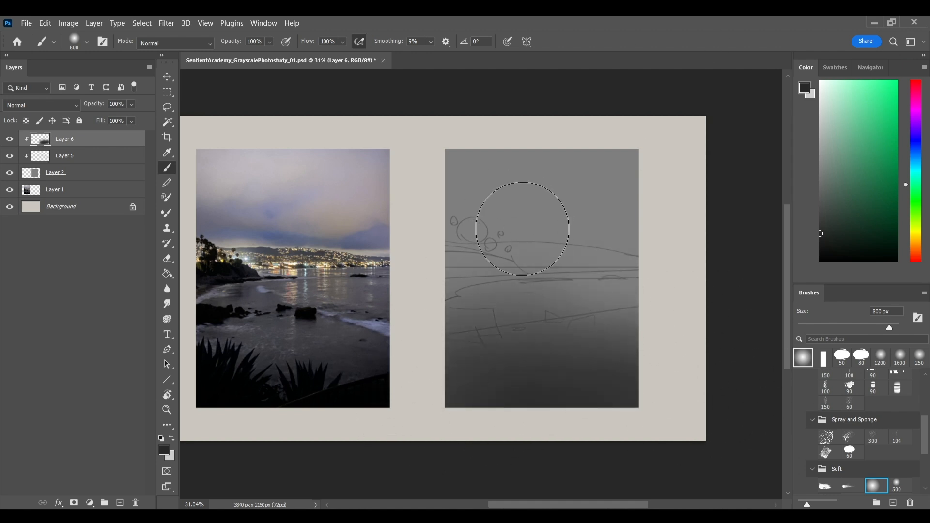
# Step: Select the panel area above the horizon and paint a dark sky inside it with the soft brush
pyautogui.press('m')
pyautogui.moveTo(428, 131); pyautogui.dragTo(655, 267)
pyautogui.press('b')
pyautogui.moveTo(499, 189)
pyautogui.mouseDown()
pyautogui.moveTo(582, 183)
pyautogui.moveTo(655, 205)
pyautogui.mouseUp()
pyautogui.press('[')
pyautogui.press('[')
pyautogui.press('[')
pyautogui.press('[')
pyautogui.moveTo(477, 199)
pyautogui.mouseDown()
pyautogui.moveTo(649, 226)
pyautogui.moveTo(515, 197)
pyautogui.moveTo(625, 162)
pyautogui.moveTo(494, 184)
pyautogui.mouseUp()
pyautogui.hotkey('ctrl', 'z')
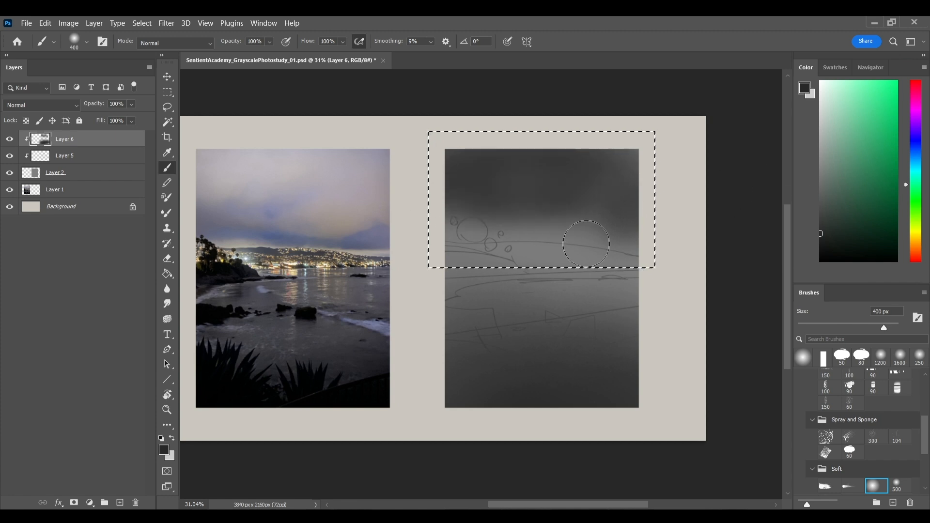
# Step: Blend the sky into a lighter glow near the horizon with sampled greys and a soft 400 px brush, and deselect
pyautogui.keyDown('alt'); pyautogui.click(557, 251); pyautogui.keyUp('alt')
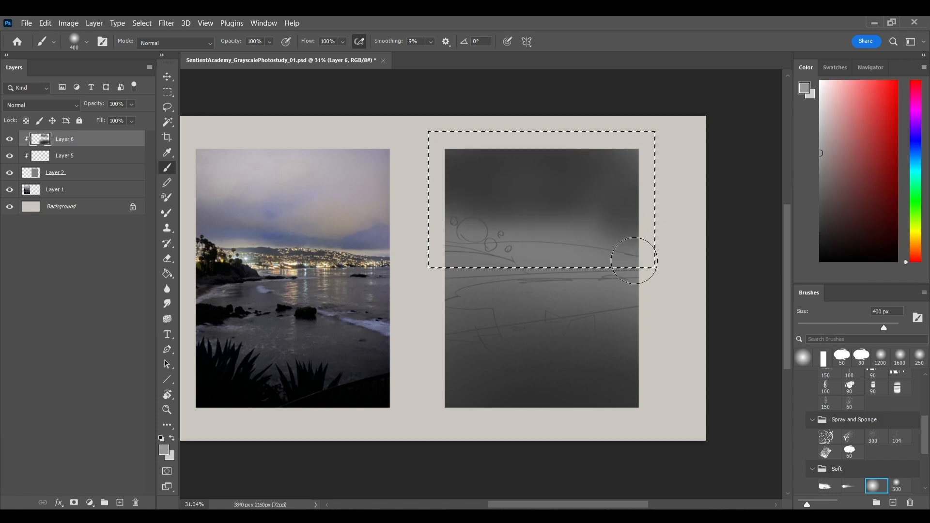
pyautogui.keyDown('alt'); pyautogui.click(562, 216); pyautogui.keyUp('alt')
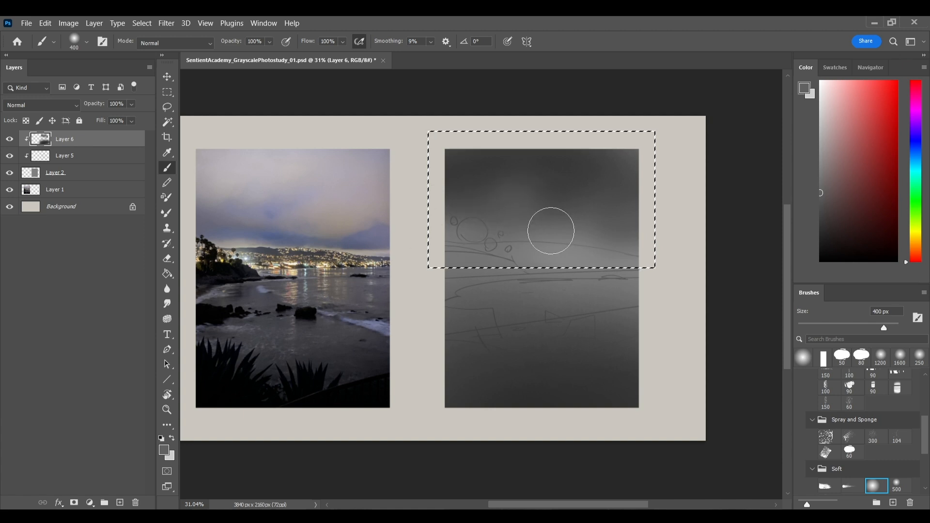
pyautogui.keyDown('alt'); pyautogui.click(450, 205); pyautogui.keyUp('alt')
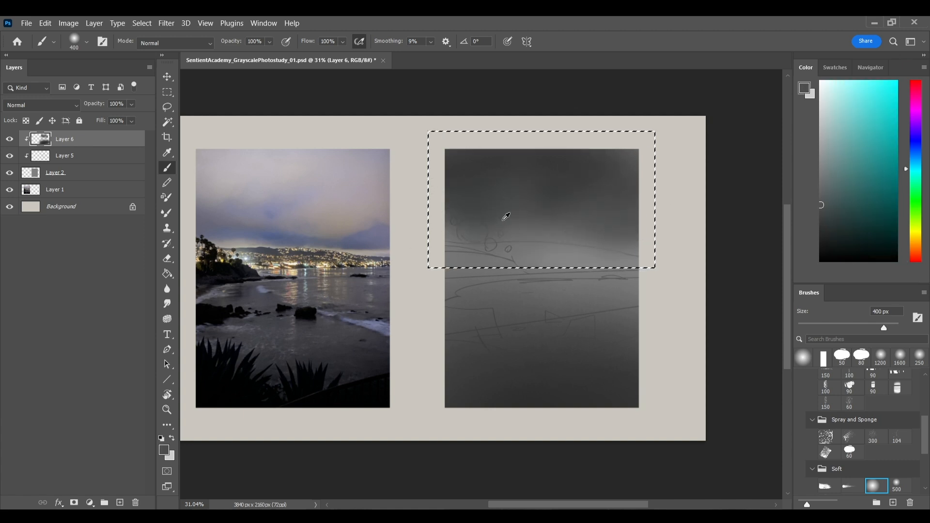
pyautogui.keyDown('alt'); pyautogui.click(536, 202); pyautogui.keyUp('alt')
pyautogui.hotkey('ctrl', 'd')
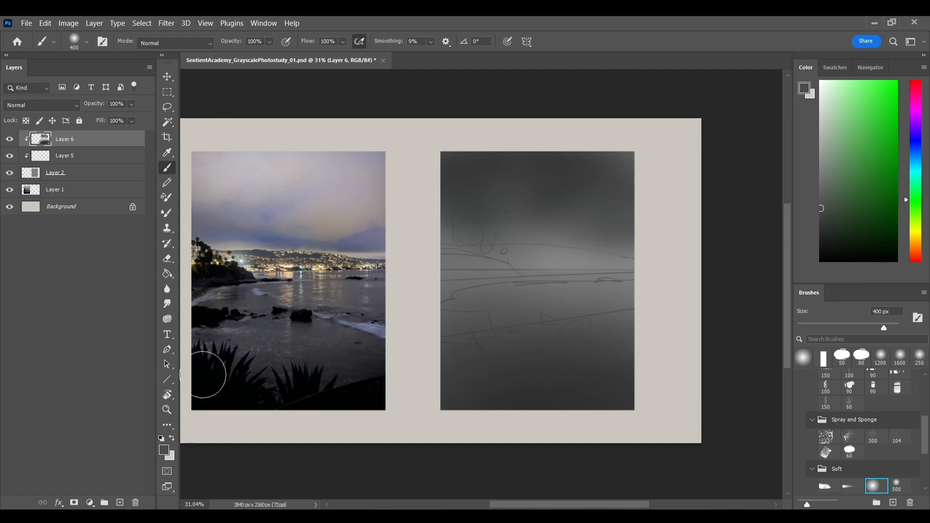
# Step: Add a new layer on top and rename Layer 6 as bg
pyautogui.click(120, 502)
pyautogui.doubleClick(68, 156)
pyautogui.write('bg')
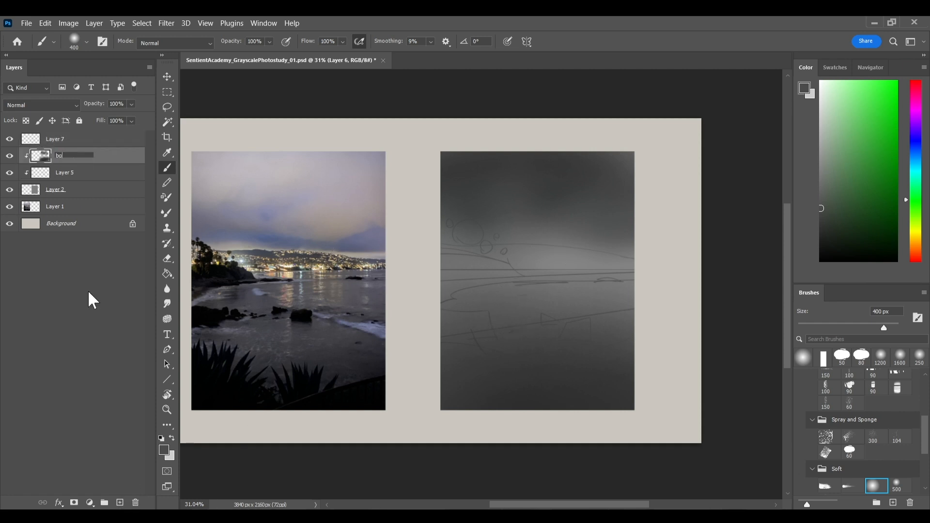
pyautogui.click(91, 296)
# Step: Clip the new top layer to the grey panel and rename it mnts
pyautogui.keyDown('alt'); pyautogui.click(98, 147); pyautogui.keyUp('alt')
pyautogui.doubleClick(62, 140)
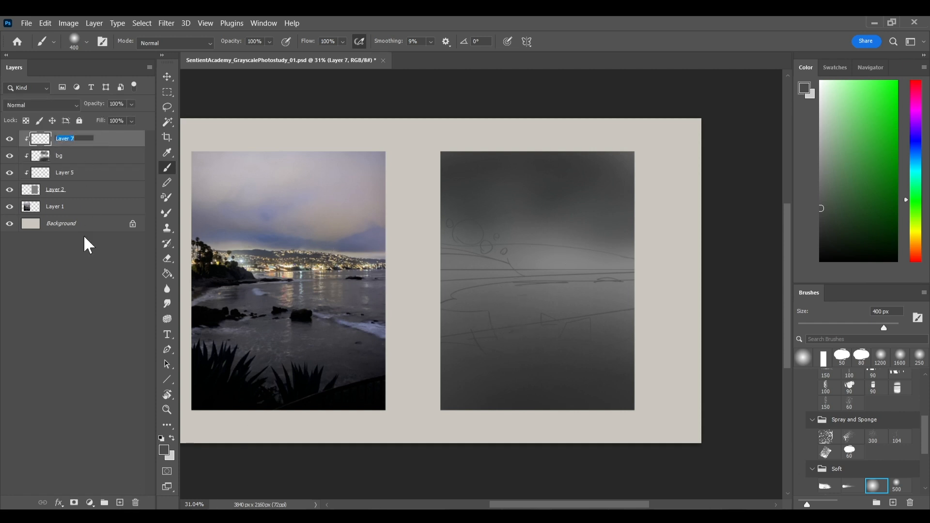
pyautogui.write('mnts')
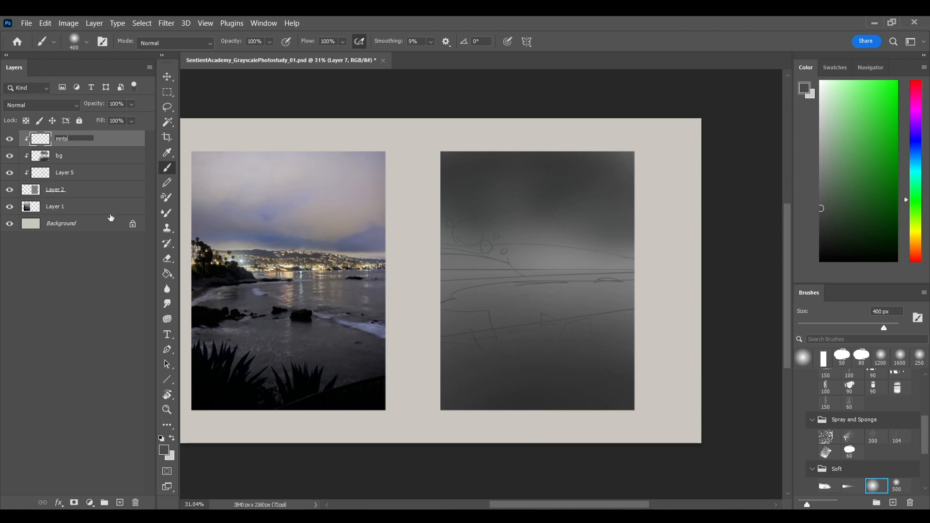
pyautogui.press('Return')
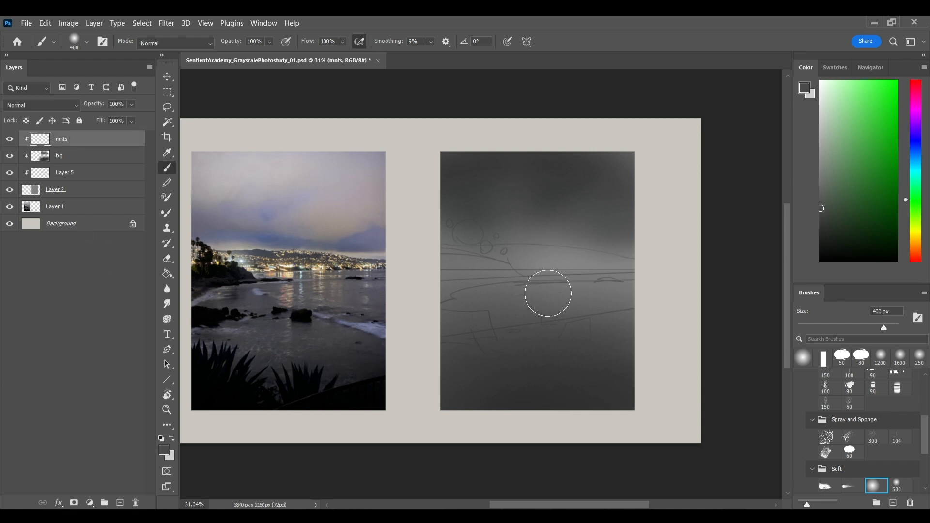
# Step: Outline the distant mountain band along the panel's horizon with a freehand lasso selection
pyautogui.press('r')
pyautogui.scroll(2, 832, 366)
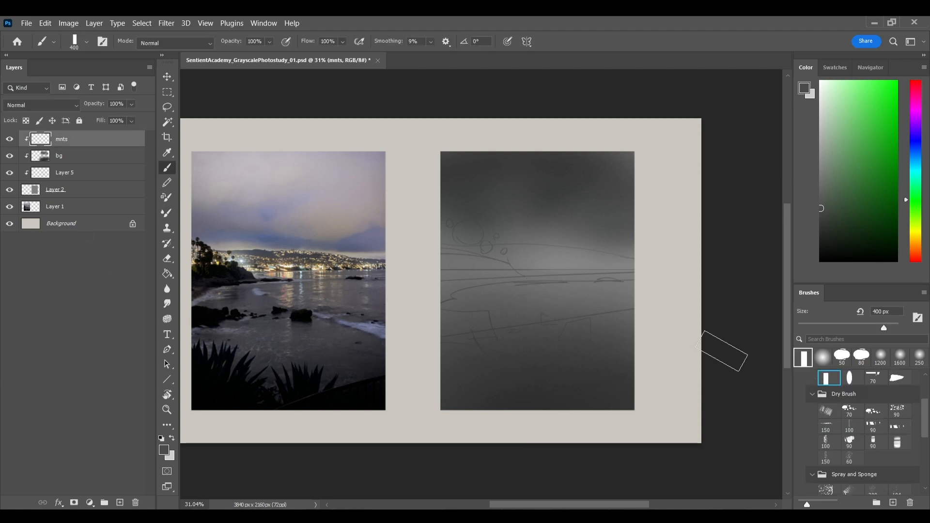
pyautogui.moveTo(649, 291); pyautogui.dragTo(645, 254)
pyautogui.press('l')
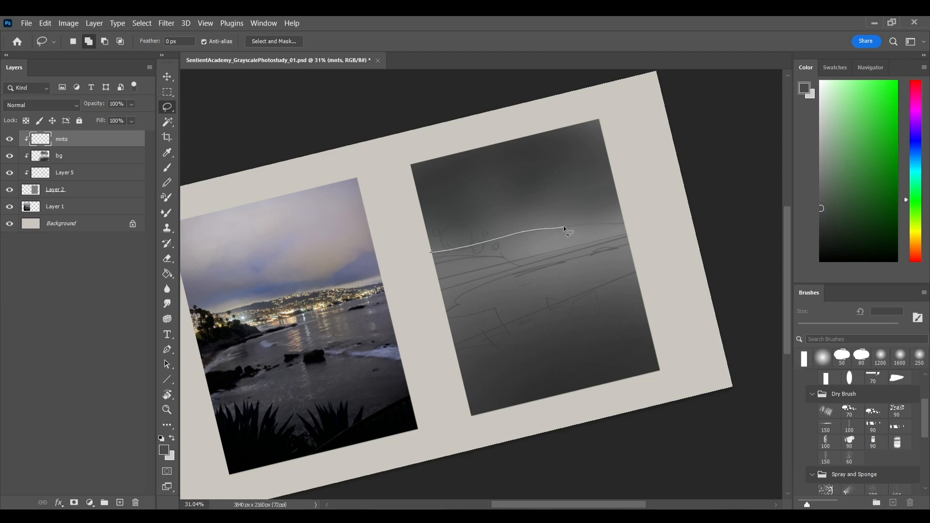
pyautogui.moveTo(617, 222)
pyautogui.mouseDown()
pyautogui.moveTo(655, 228)
pyautogui.moveTo(391, 304)
pyautogui.mouseUp()
# Step: Fill the mountain selection with a grey sampled near the horizon, using the oval brush at 400 px
pyautogui.press('b')
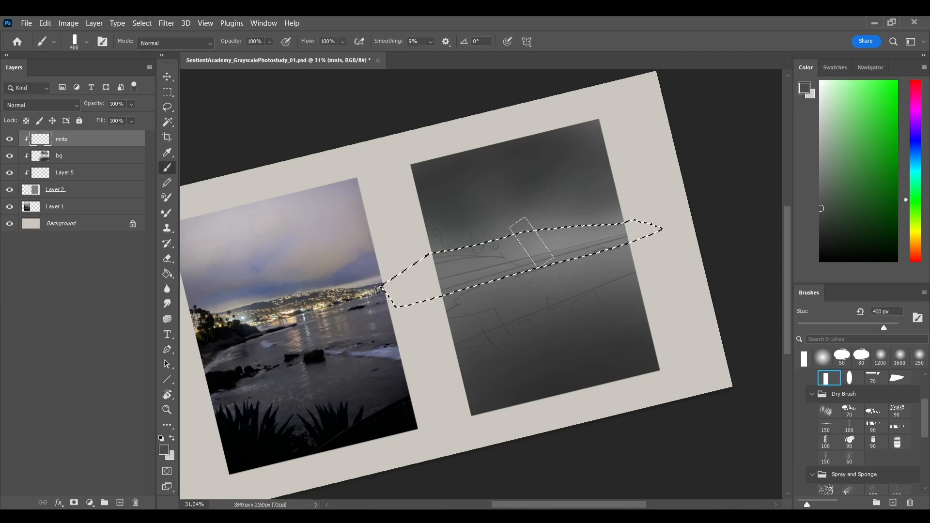
pyautogui.press('Escape')
pyautogui.keyDown('alt'); pyautogui.click(593, 229); pyautogui.keyUp('alt')
pyautogui.click(850, 378)
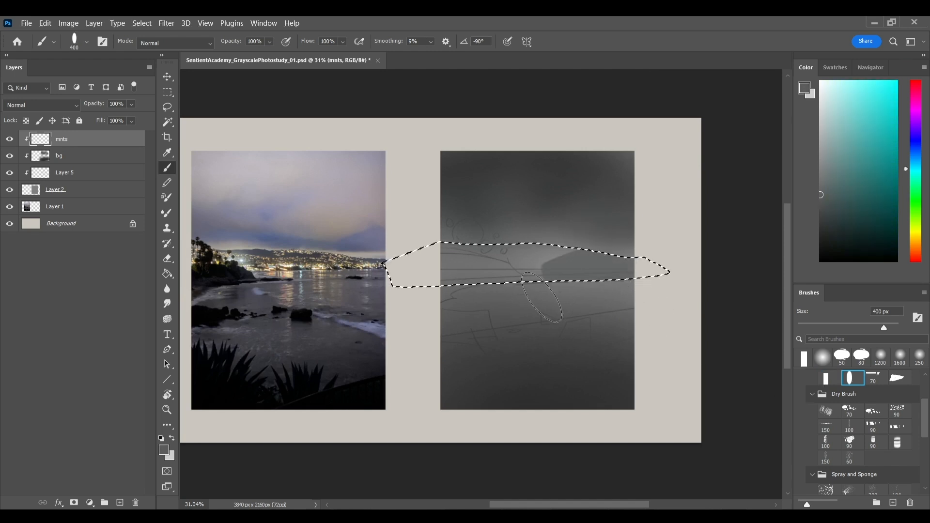
pyautogui.moveTo(546, 273)
pyautogui.mouseDown()
pyautogui.moveTo(623, 260)
pyautogui.moveTo(505, 238)
pyautogui.mouseUp()
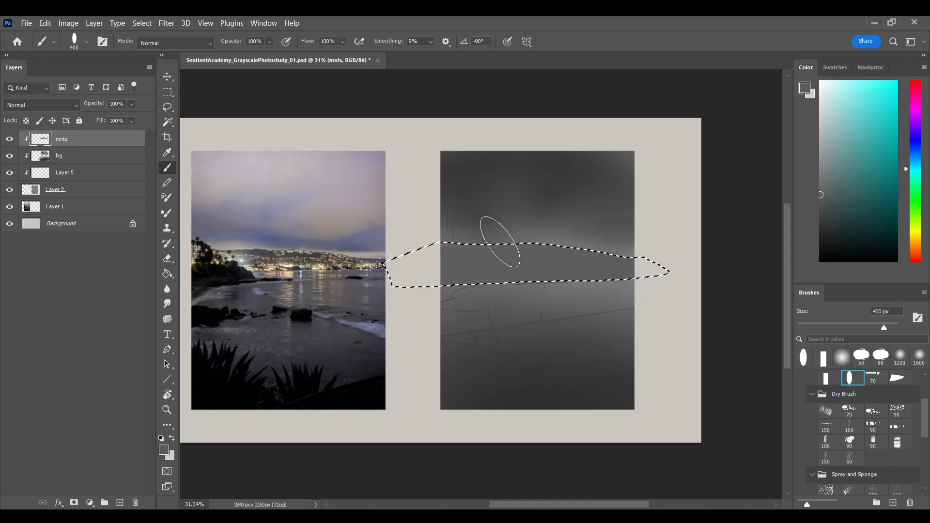
# Step: Move the sketch layer, Layer 5, to the top of the clipped stack and rename it line
pyautogui.click(97, 173)
pyautogui.hotkey('ctrl', 'shift', ']')
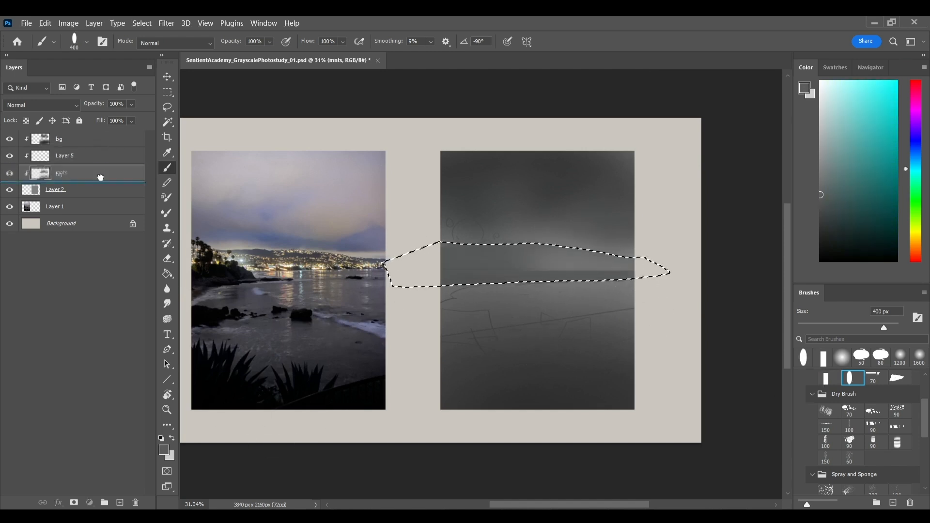
pyautogui.click(93, 173)
pyautogui.click(115, 140)
pyautogui.doubleClick(64, 139)
pyautogui.write('line')
pyautogui.press('Return')
# Step: Set the line layer's blend mode to Multiply and its opacity to 50%
pyautogui.click(68, 105)
pyautogui.click(63, 145)
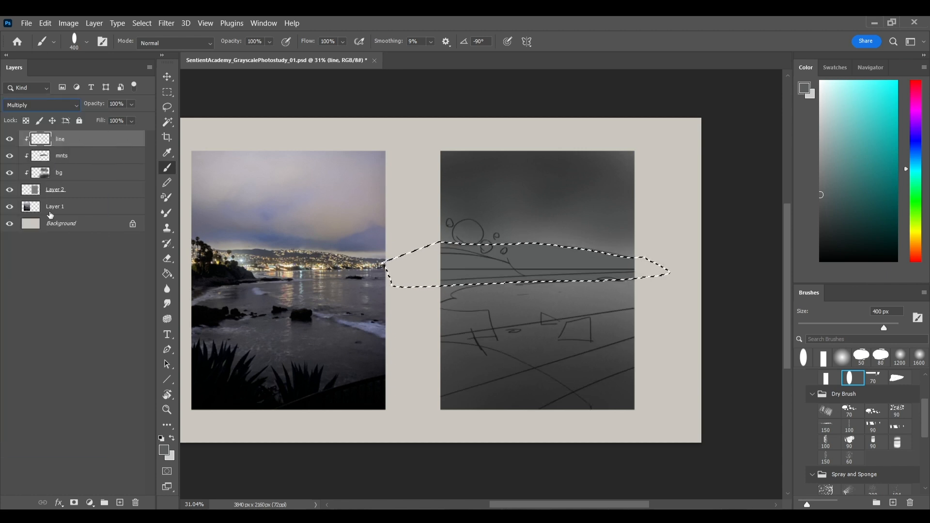
pyautogui.click(131, 104)
pyautogui.moveTo(117, 118)
pyautogui.mouseDown()
pyautogui.moveTo(109, 143)
pyautogui.moveTo(126, 120)
pyautogui.mouseUp()
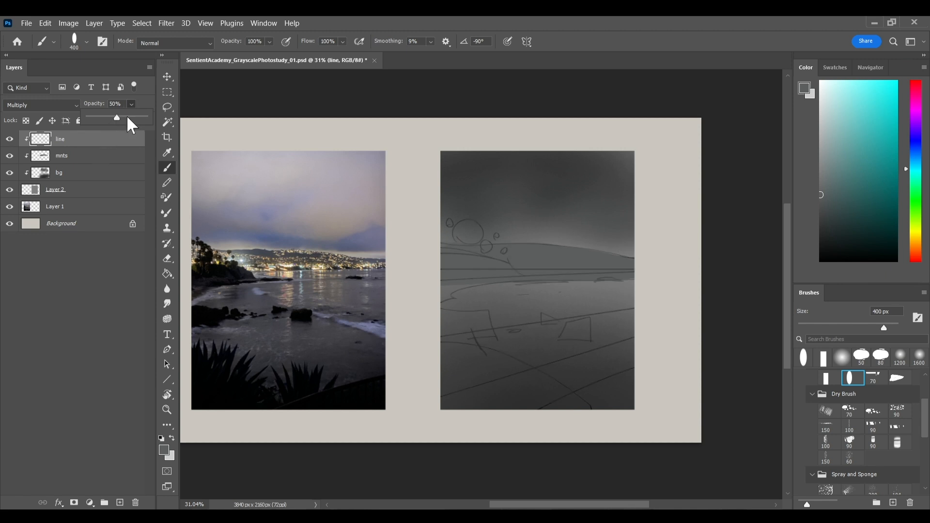
# Step: Darken the selected mountains on the mnts layer with darker and sampled greys, using the oval brush up to 500 px, and deselect
pyautogui.click(114, 159)
pyautogui.moveTo(439, 243); pyautogui.dragTo(390, 286)
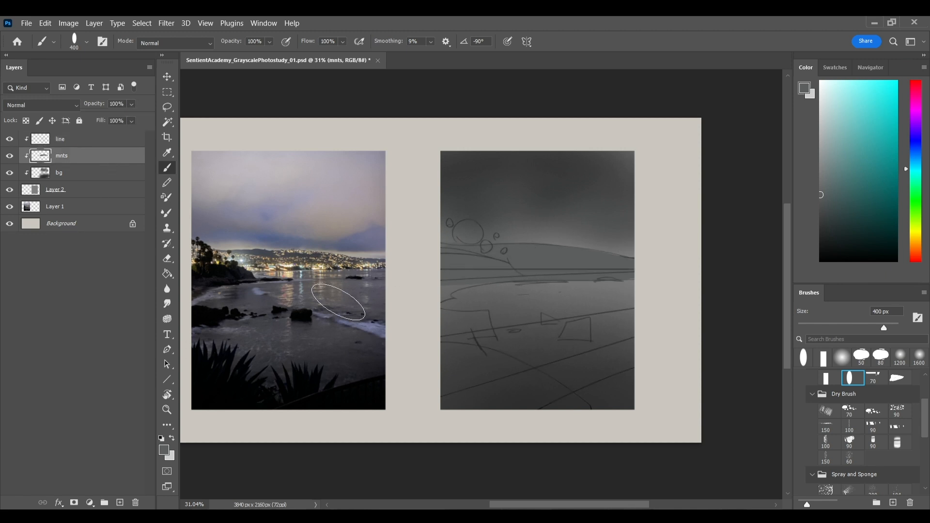
pyautogui.press('[')
pyautogui.press('[')
pyautogui.moveTo(827, 198); pyautogui.dragTo(799, 221)
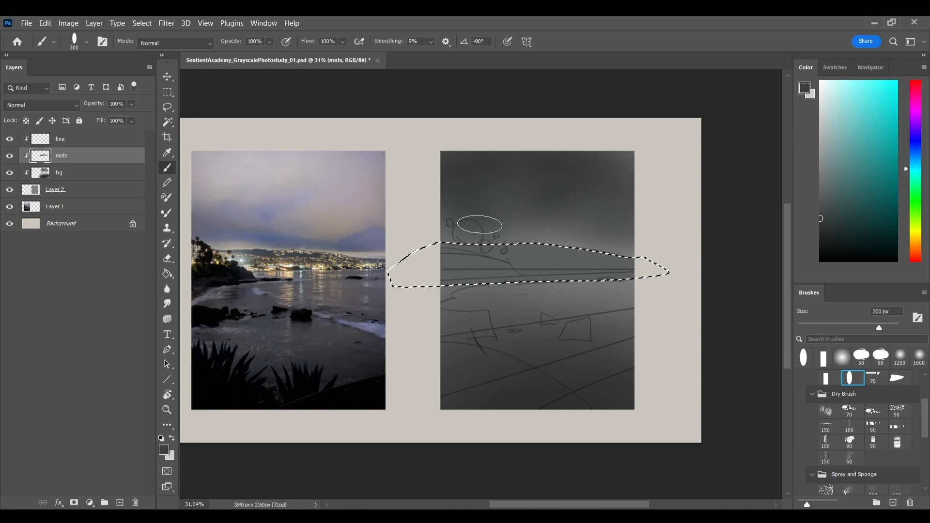
pyautogui.moveTo(477, 252); pyautogui.dragTo(546, 226)
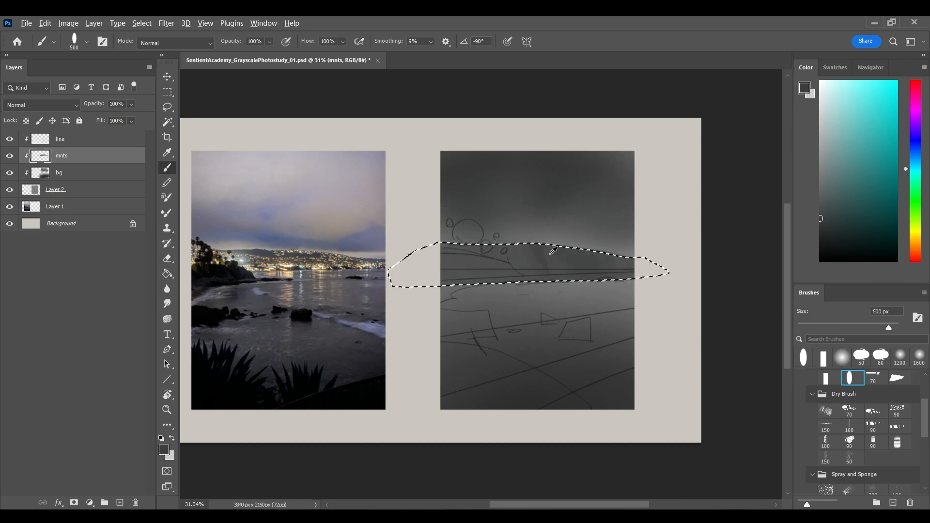
pyautogui.keyDown('alt'); pyautogui.click(554, 252); pyautogui.keyUp('alt')
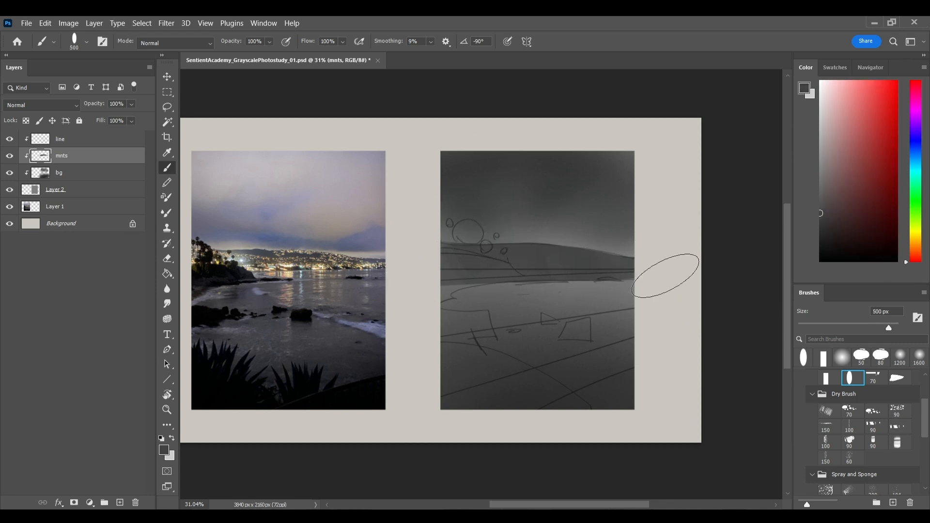
pyautogui.keyDown('alt'); pyautogui.click(613, 204); pyautogui.keyUp('alt')
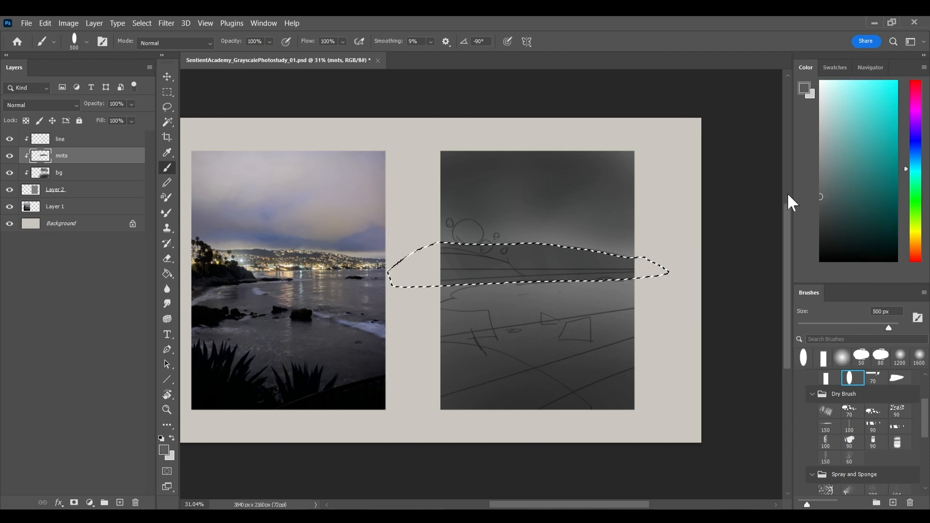
pyautogui.keyDown('alt'); pyautogui.click(594, 272); pyautogui.keyUp('alt')
pyautogui.hotkey('ctrl', 'd')
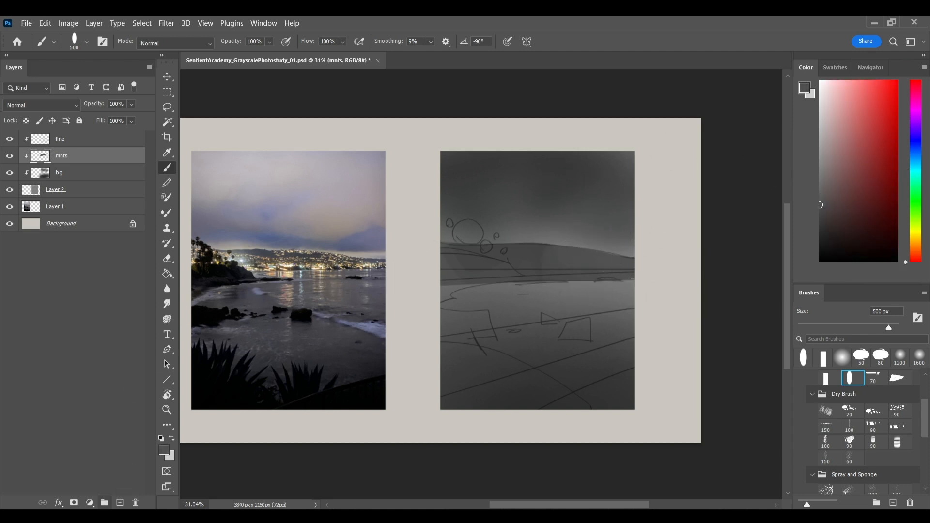
# Step: Add a clipped layer above mnts and name it mg
pyautogui.click(119, 502)
pyautogui.doubleClick(67, 159)
pyautogui.write('mo')
pyautogui.press('Return')
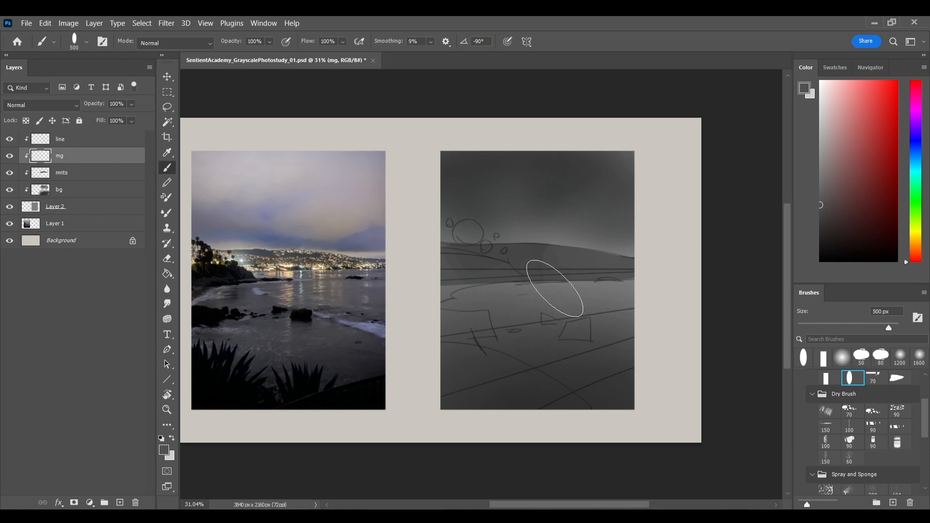
# Step: Choose a darker grey and the rectangular brush, and lasso the area above the curved shoreline
pyautogui.keyDown('alt'); pyautogui.click(555, 288); pyautogui.keyUp('alt')
pyautogui.click(828, 377)
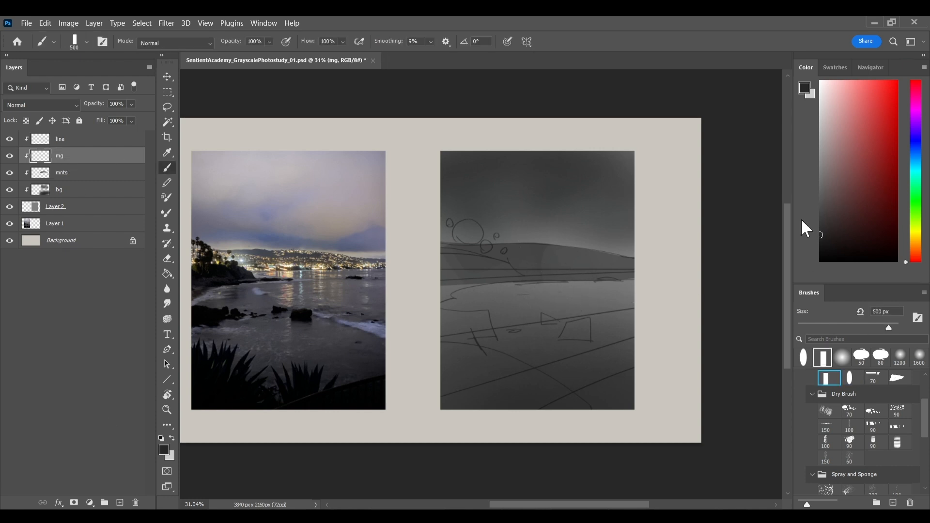
pyautogui.press('m')
pyautogui.press('l')
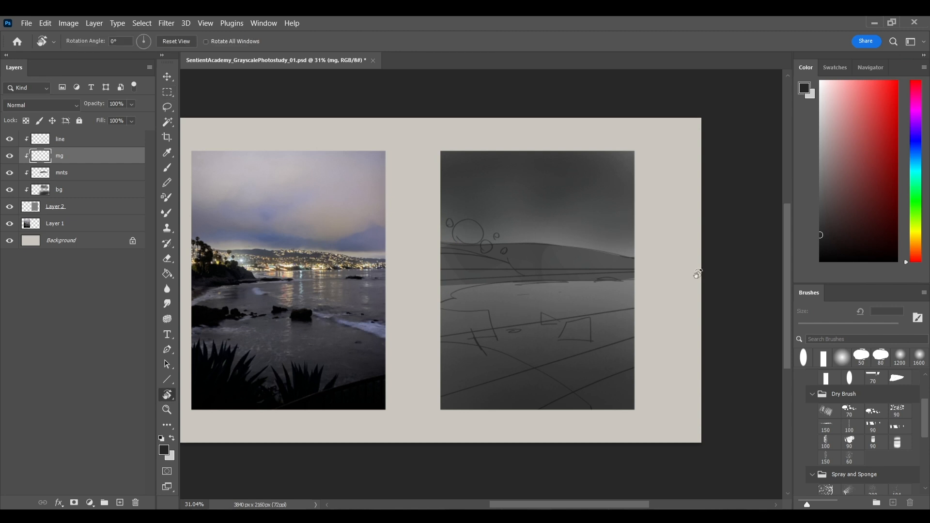
pyautogui.moveTo(428, 301); pyautogui.dragTo(438, 318)
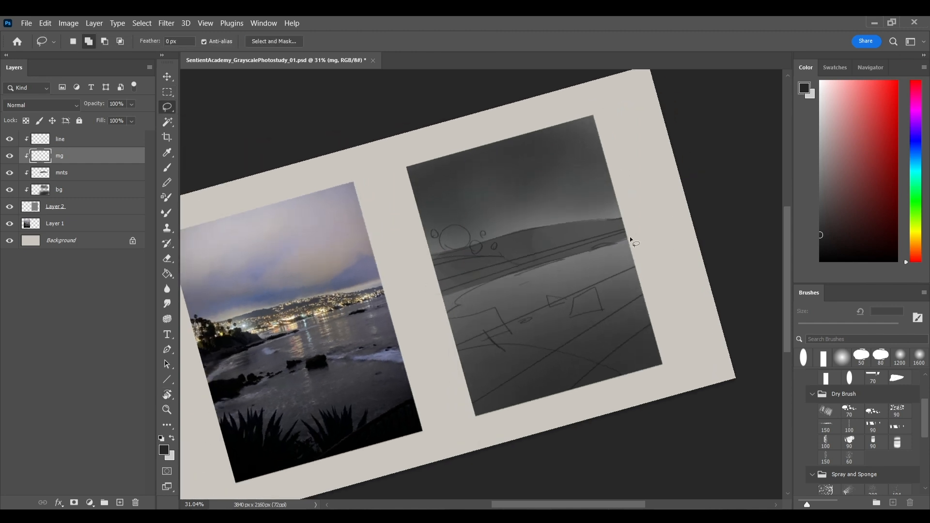
pyautogui.moveTo(464, 293); pyautogui.dragTo(632, 234)
pyautogui.moveTo(460, 304)
pyautogui.mouseDown()
pyautogui.moveTo(426, 327)
pyautogui.moveTo(409, 191)
pyautogui.moveTo(595, 149)
pyautogui.mouseUp()
pyautogui.press('Escape')
pyautogui.press('b')
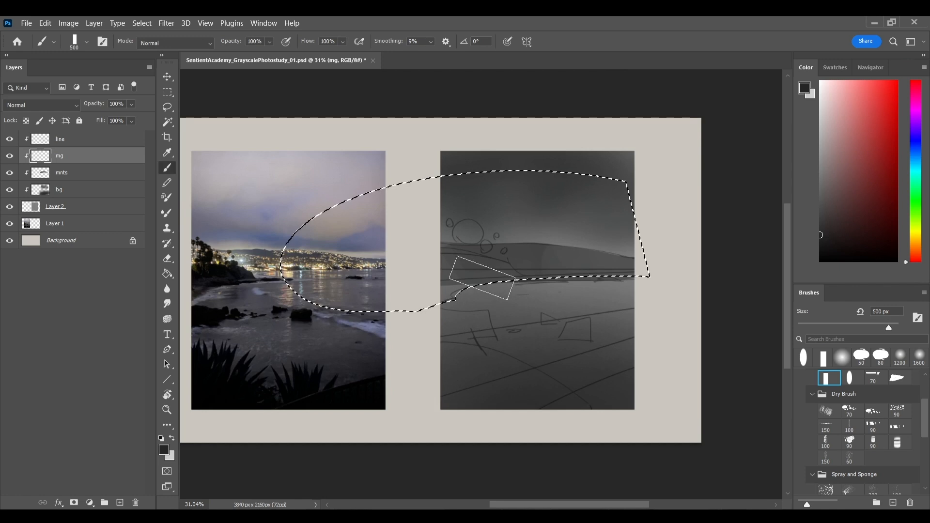
# Step: Block in the dark headland at the panel's left edge inside the selection, reducing the brush to 175 px
pyautogui.moveTo(442, 249); pyautogui.dragTo(467, 268)
pyautogui.press('[')
pyautogui.press('[')
pyautogui.press('[')
pyautogui.press('[')
pyautogui.press('[')
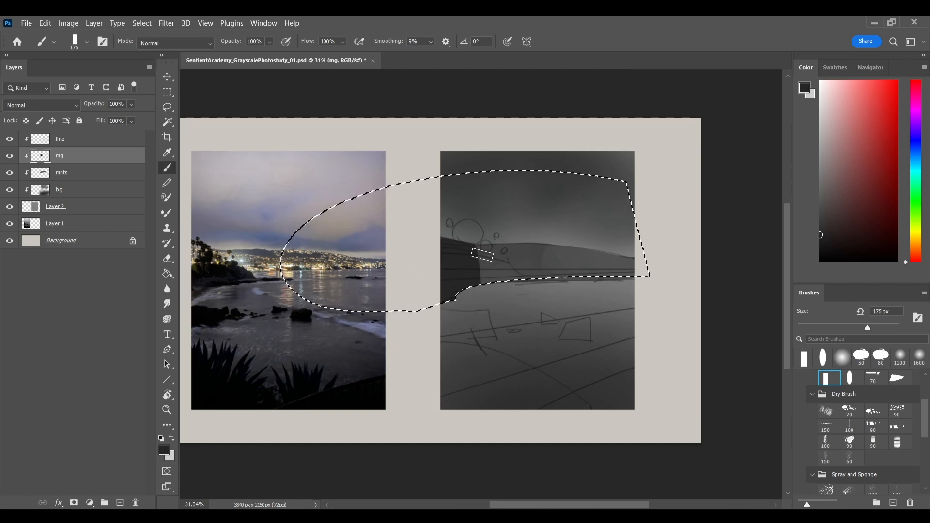
pyautogui.moveTo(460, 254)
pyautogui.mouseDown()
pyautogui.moveTo(466, 301)
pyautogui.moveTo(465, 257)
pyautogui.moveTo(502, 284)
pyautogui.moveTo(472, 267)
pyautogui.mouseUp()
# Step: Taper the headland with the brush down to 60 px, add small dark rocks along the waterline, and deselect
pyautogui.press('[')
pyautogui.press('[')
pyautogui.press('[')
pyautogui.press('[')
pyautogui.press('[')
pyautogui.press('[')
pyautogui.press('[')
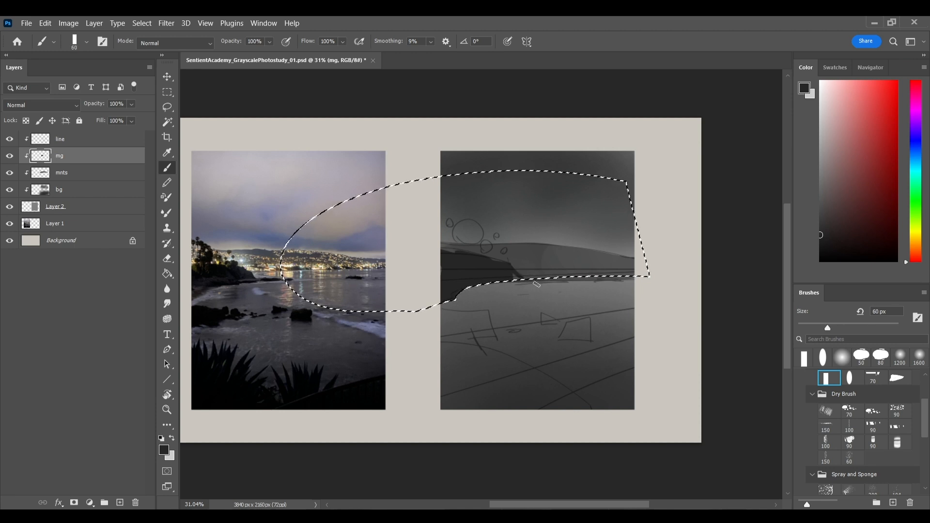
pyautogui.moveTo(542, 269)
pyautogui.mouseDown()
pyautogui.moveTo(514, 276)
pyautogui.moveTo(560, 276)
pyautogui.mouseUp()
pyautogui.hotkey('ctrl', 'd')
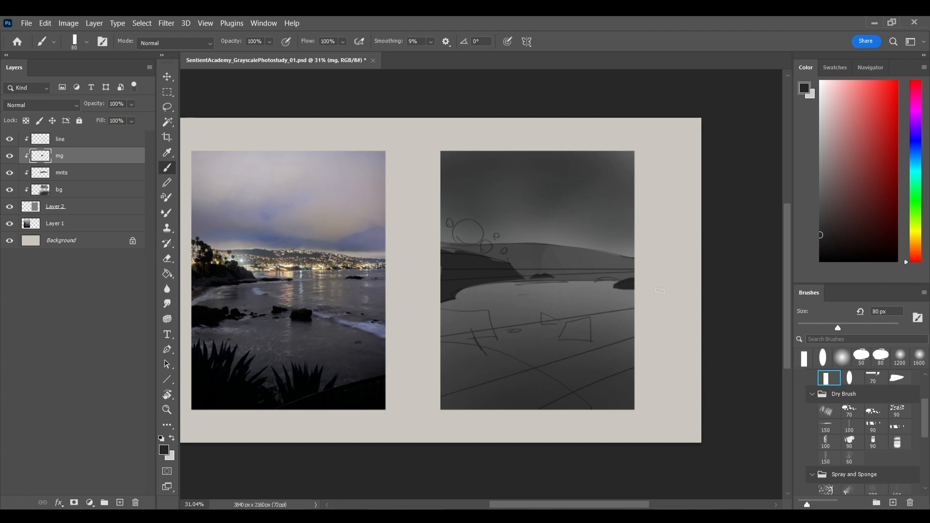
# Step: Paint the large angular rock in the water on the mg layer and ready a 250 px eraser for its edges
pyautogui.press('e')
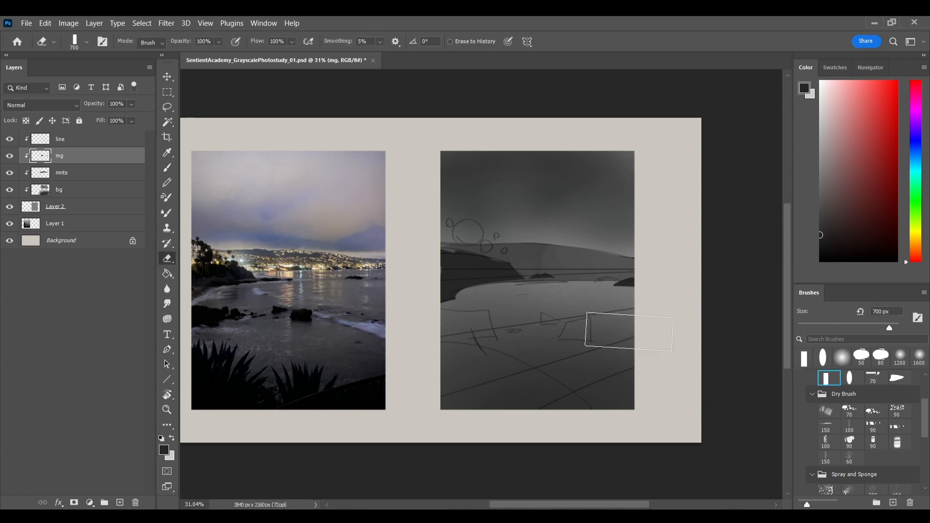
pyautogui.press('b')
pyautogui.press(']')
pyautogui.press(']')
pyautogui.press(']')
pyautogui.moveTo(575, 324)
pyautogui.mouseDown()
pyautogui.moveTo(591, 322)
pyautogui.moveTo(582, 334)
pyautogui.mouseUp()
pyautogui.press('e')
pyautogui.press('[')
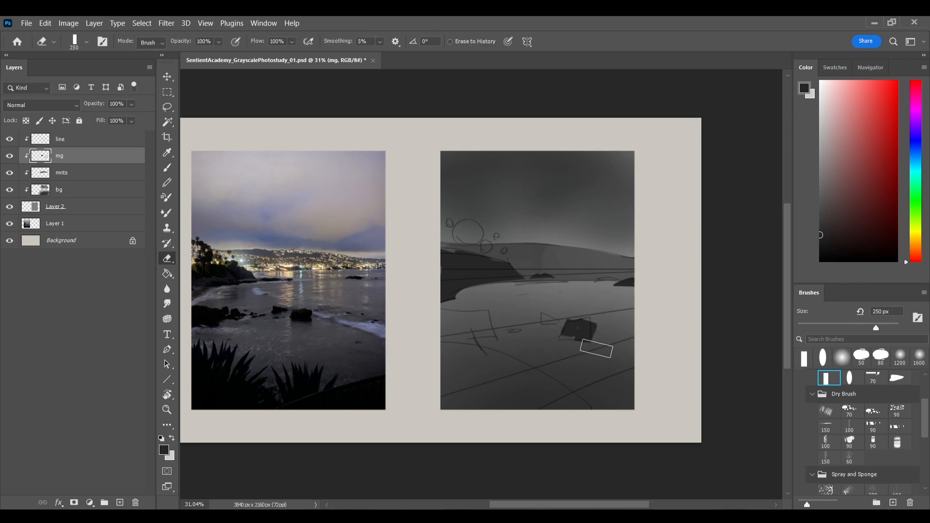
# Step: Paint a smaller rock beside the large one and trim its edges with a progressively smaller eraser
pyautogui.press('b')
pyautogui.press('[')
pyautogui.moveTo(544, 313); pyautogui.dragTo(547, 329)
pyautogui.press('e')
pyautogui.press('[')
pyautogui.press('[')
pyautogui.press('[')
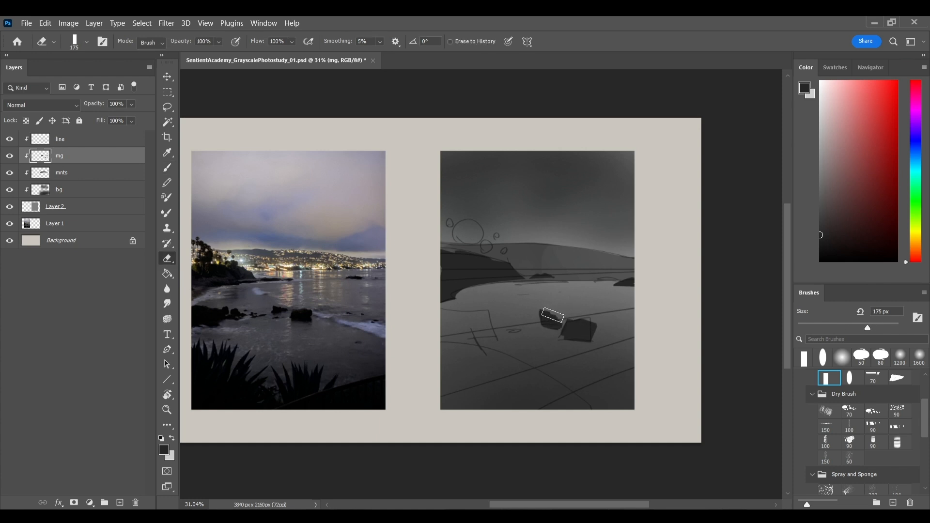
pyautogui.press('[')
pyautogui.press('[')
pyautogui.press('[')
pyautogui.press('[')
pyautogui.press('[')
pyautogui.press('[')
pyautogui.moveTo(543, 313); pyautogui.dragTo(557, 325)
# Step: Refine the two rocks using a straight-edged selection across the large rock and a 50 px eraser, and deselect
pyautogui.press('l')
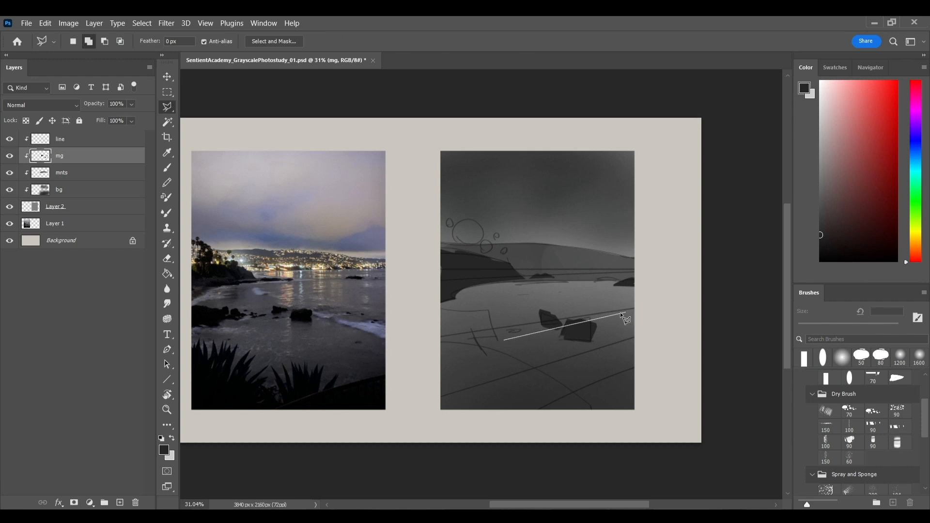
pyautogui.click(638, 311)
pyautogui.click(639, 322)
pyautogui.doubleClick(535, 365)
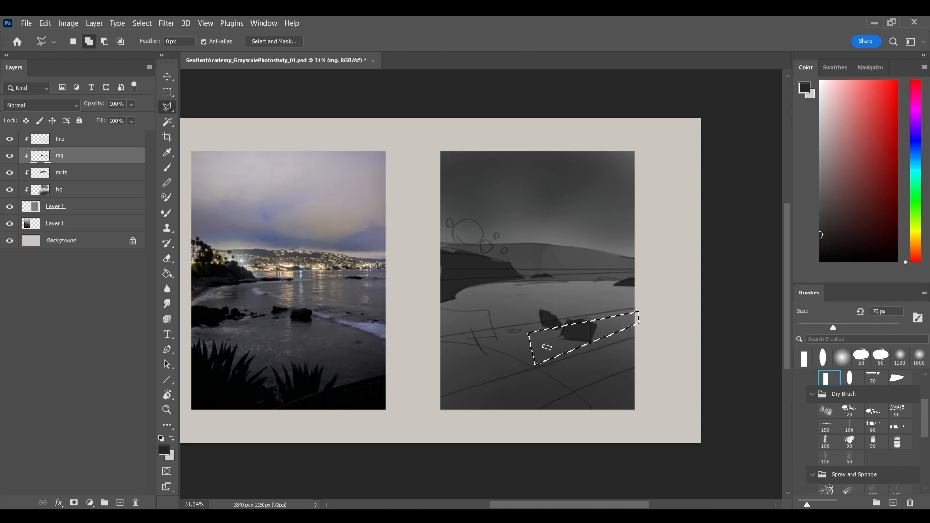
pyautogui.press('e')
pyautogui.hotkey('ctrl', 'd')
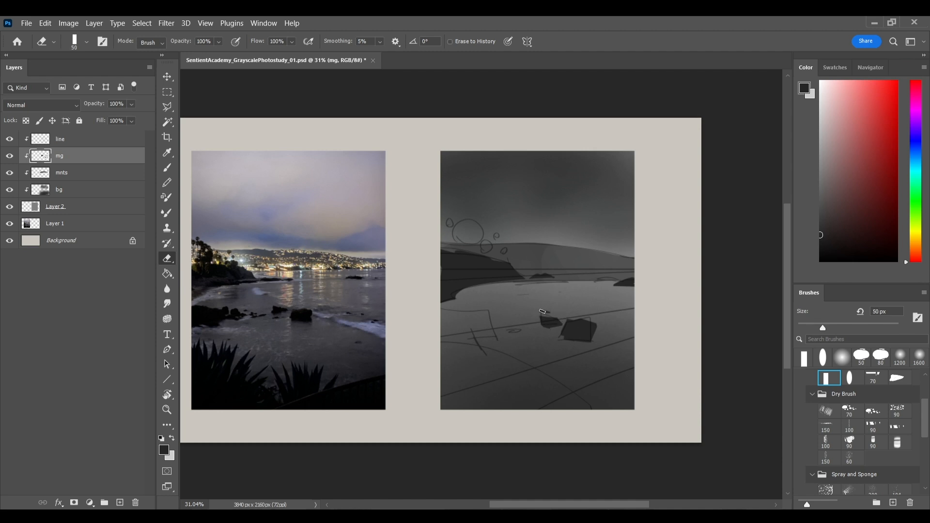
# Step: Paint small rocks left of the existing ones and a large dark rock mass at the panel's left edge, enlarging the brush to 175 px
pyautogui.press('b')
pyautogui.moveTo(499, 320); pyautogui.dragTo(515, 341)
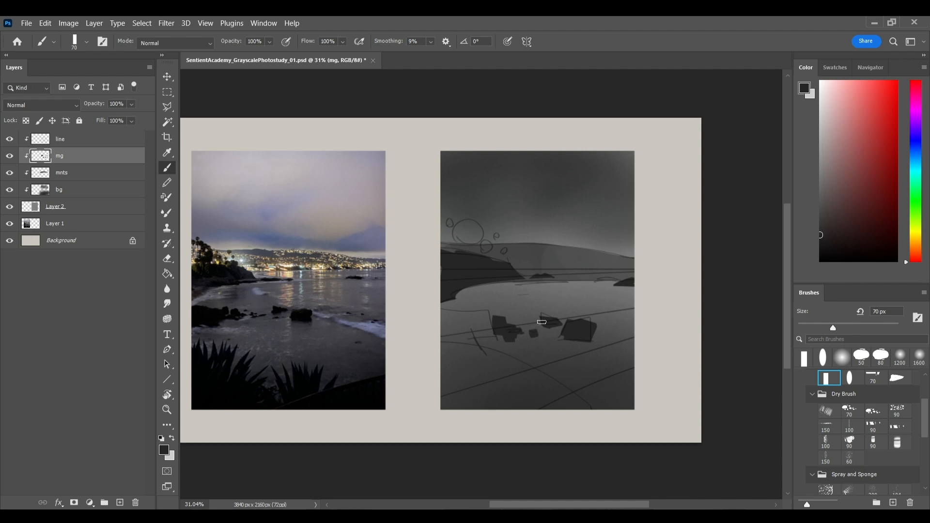
pyautogui.press(']')
pyautogui.press(']')
pyautogui.moveTo(483, 317)
pyautogui.mouseDown()
pyautogui.moveTo(486, 342)
pyautogui.moveTo(523, 310)
pyautogui.moveTo(473, 321)
pyautogui.moveTo(482, 318)
pyautogui.moveTo(446, 312)
pyautogui.moveTo(468, 318)
pyautogui.moveTo(452, 317)
pyautogui.moveTo(447, 352)
pyautogui.moveTo(468, 348)
pyautogui.moveTo(475, 368)
pyautogui.moveTo(536, 329)
pyautogui.moveTo(480, 333)
pyautogui.moveTo(498, 334)
pyautogui.moveTo(480, 350)
pyautogui.moveTo(489, 370)
pyautogui.mouseUp()
pyautogui.press(']')
pyautogui.press(']')
pyautogui.press(']')
# Step: Add a clipped layer above mg and name it fg
pyautogui.click(120, 503)
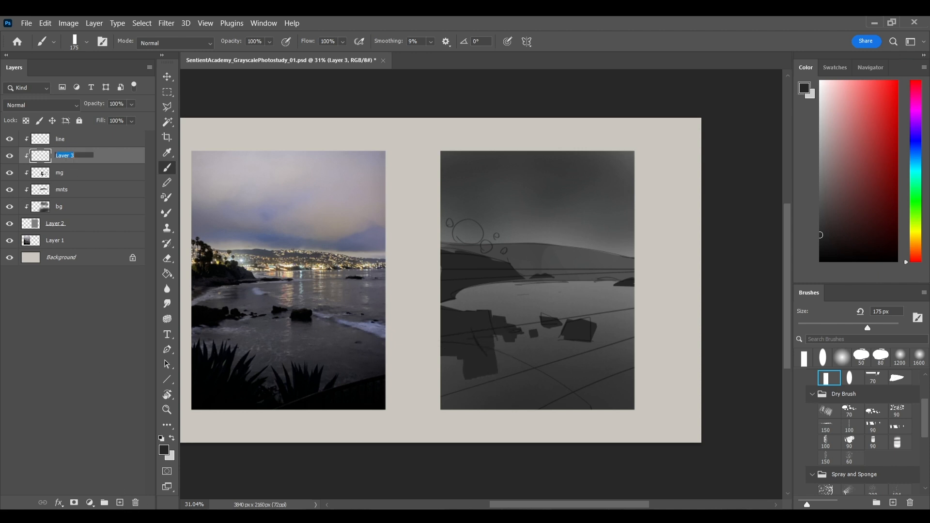
pyautogui.write('fg')
pyautogui.press('Return')
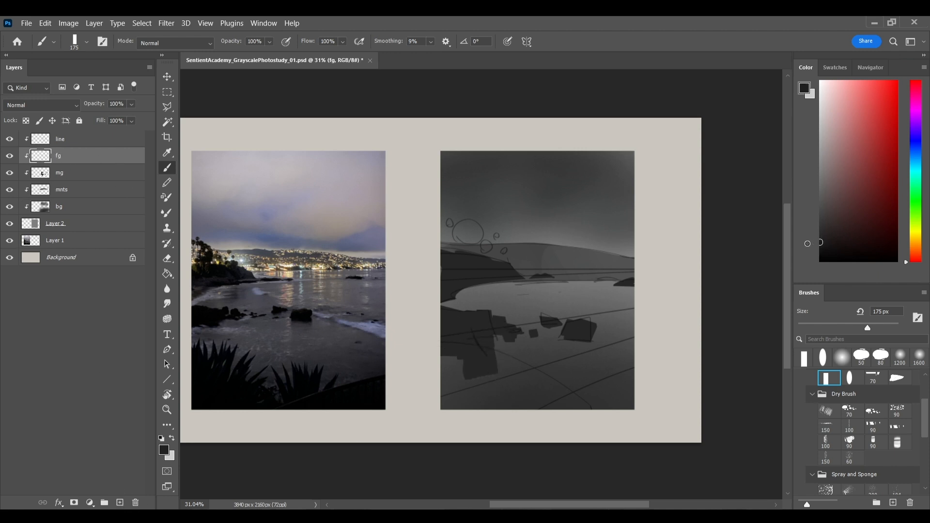
# Step: Lasso a spiky plant silhouette in the lower-left foreground, fill it with near-black grey, and undo the last action
pyautogui.press('l')
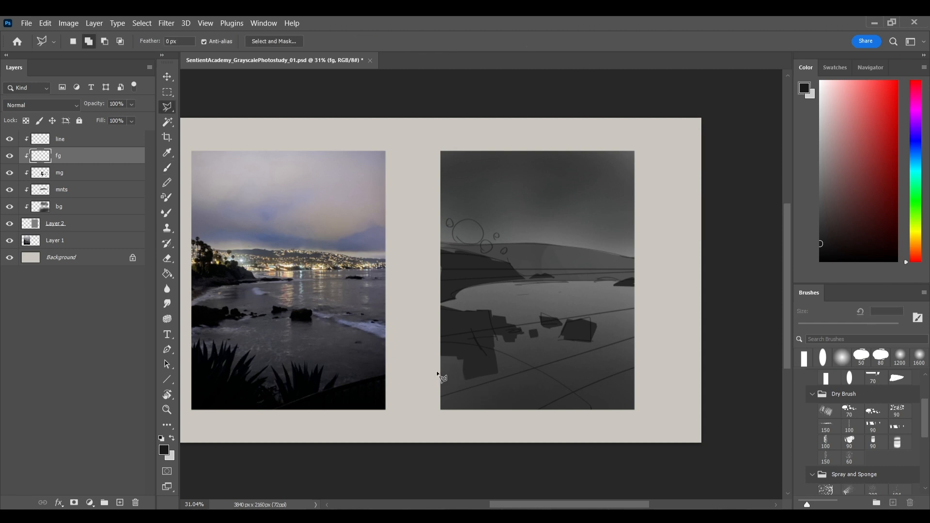
pyautogui.press('Escape')
pyautogui.hotkey('shift', 'l')
pyautogui.moveTo(451, 329)
pyautogui.mouseDown()
pyautogui.moveTo(453, 393)
pyautogui.moveTo(453, 334)
pyautogui.mouseUp()
pyautogui.moveTo(451, 330); pyautogui.dragTo(448, 424)
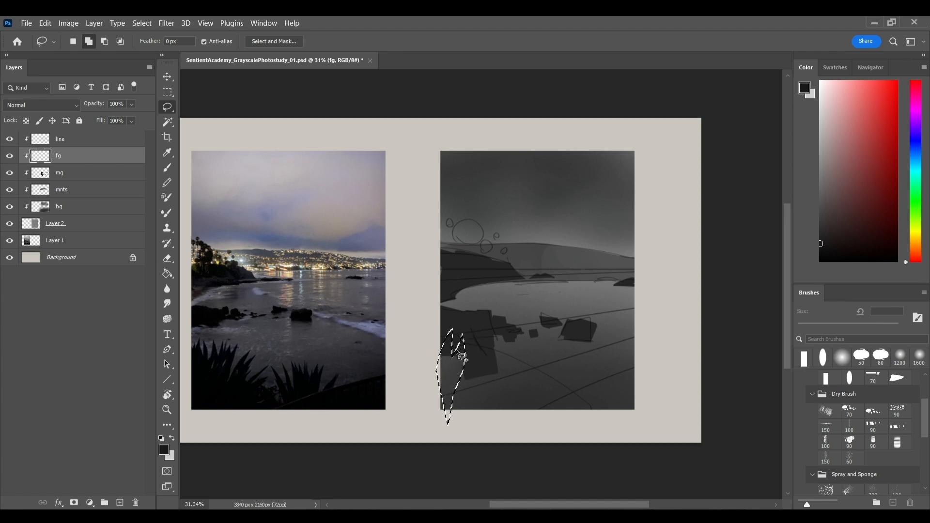
pyautogui.moveTo(461, 361)
pyautogui.mouseDown()
pyautogui.moveTo(447, 430)
pyautogui.moveTo(463, 349)
pyautogui.mouseUp()
pyautogui.moveTo(463, 401)
pyautogui.mouseDown()
pyautogui.moveTo(474, 377)
pyautogui.moveTo(456, 415)
pyautogui.moveTo(499, 348)
pyautogui.mouseUp()
pyautogui.moveTo(465, 420)
pyautogui.mouseDown()
pyautogui.moveTo(498, 353)
pyautogui.moveTo(473, 384)
pyautogui.moveTo(474, 353)
pyautogui.moveTo(483, 339)
pyautogui.moveTo(463, 406)
pyautogui.moveTo(477, 368)
pyautogui.moveTo(498, 350)
pyautogui.mouseUp()
pyautogui.moveTo(464, 427); pyautogui.dragTo(521, 350)
pyautogui.moveTo(500, 387)
pyautogui.mouseDown()
pyautogui.moveTo(524, 360)
pyautogui.moveTo(498, 389)
pyautogui.moveTo(528, 371)
pyautogui.moveTo(507, 392)
pyautogui.moveTo(530, 403)
pyautogui.moveTo(451, 431)
pyautogui.moveTo(513, 382)
pyautogui.moveTo(465, 368)
pyautogui.mouseUp()
pyautogui.press('b')
pyautogui.hotkey('ctrl', 'z')
# Step: Transform the spiky plant silhouette on the fg layer, stretching and skewing it to fill the panel's lower-left corner, and apply it
pyautogui.press('v')
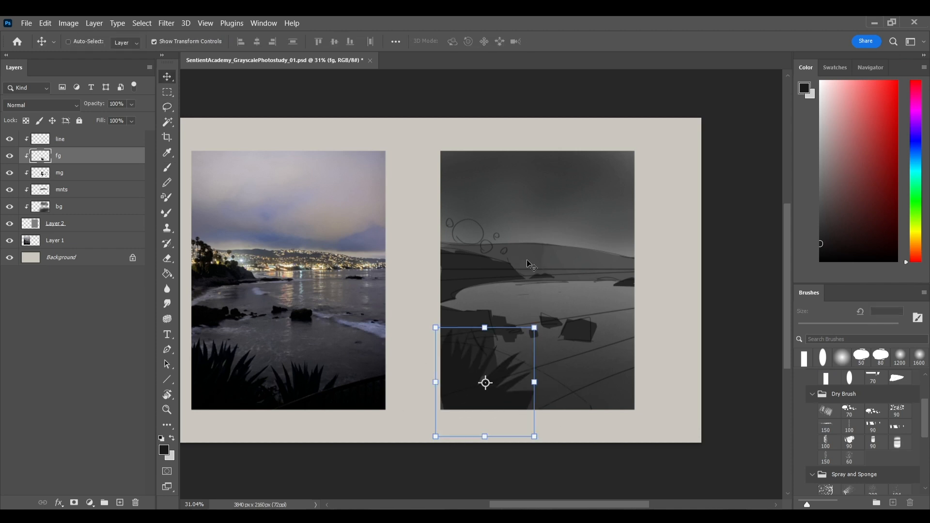
pyautogui.moveTo(484, 328); pyautogui.dragTo(484, 322)
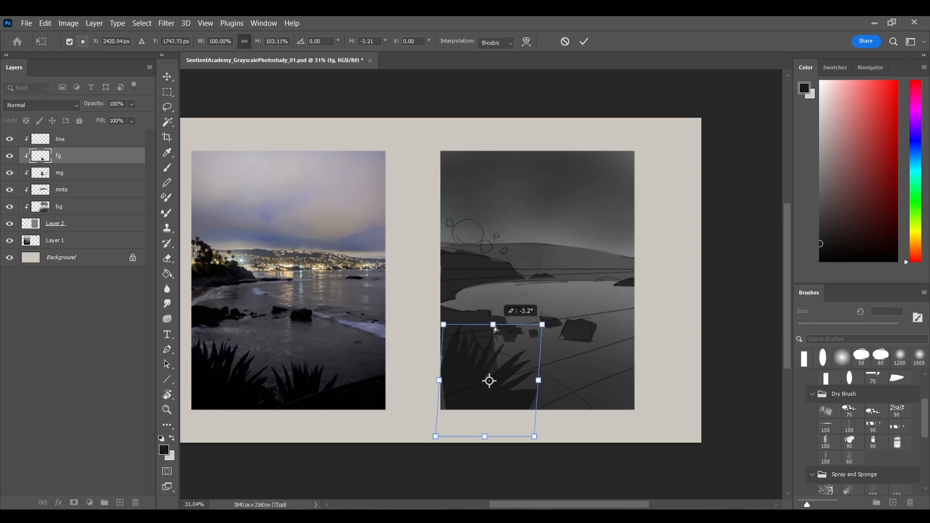
pyautogui.moveTo(533, 437); pyautogui.dragTo(515, 446)
pyautogui.moveTo(430, 332); pyautogui.dragTo(416, 310)
pyautogui.moveTo(530, 332); pyautogui.dragTo(554, 287)
pyautogui.moveTo(594, 448); pyautogui.dragTo(566, 444)
pyautogui.moveTo(485, 302); pyautogui.dragTo(498, 311)
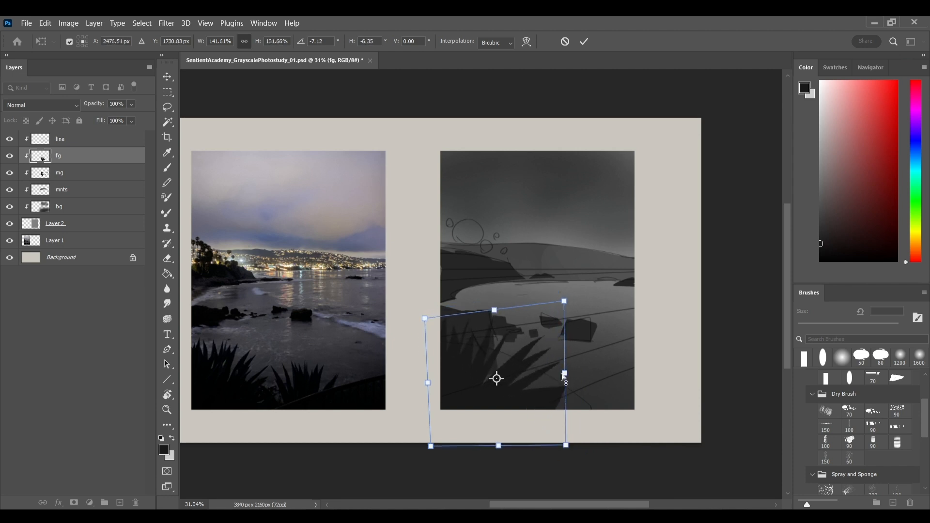
pyautogui.moveTo(562, 374); pyautogui.dragTo(542, 375)
pyautogui.moveTo(542, 304); pyautogui.dragTo(522, 316)
pyautogui.moveTo(487, 445); pyautogui.dragTo(519, 447)
pyautogui.press('Return')
# Step: Trim the plant's base with a 100 px eraser and paint a near-black sloping ground mass in the panel's lower-right corner
pyautogui.press('b')
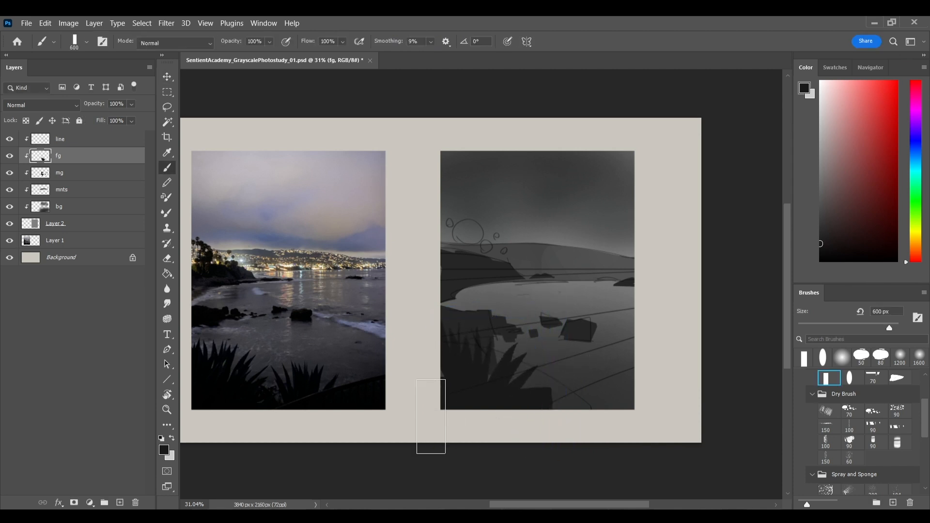
pyautogui.press('e')
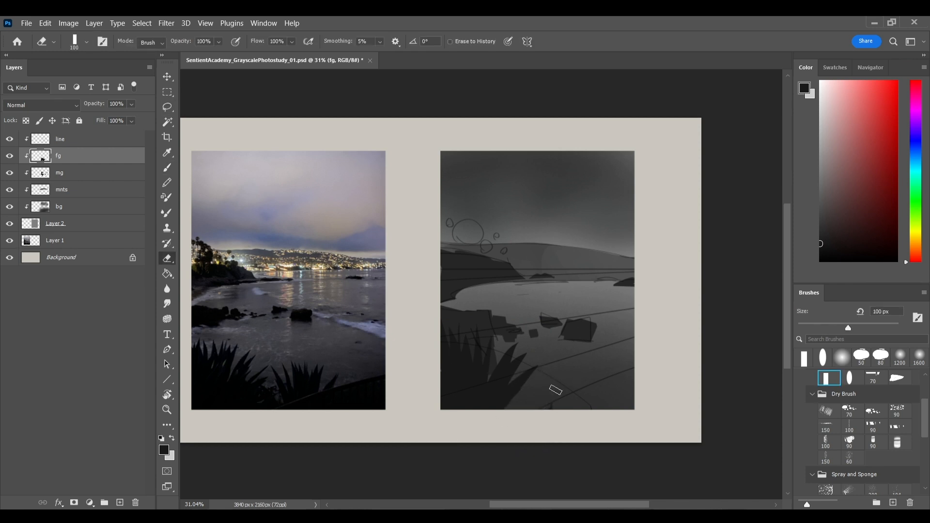
pyautogui.press('b')
pyautogui.press('[')
pyautogui.press('[')
pyautogui.press('[')
pyautogui.press('[')
pyautogui.moveTo(552, 407); pyautogui.dragTo(638, 396)
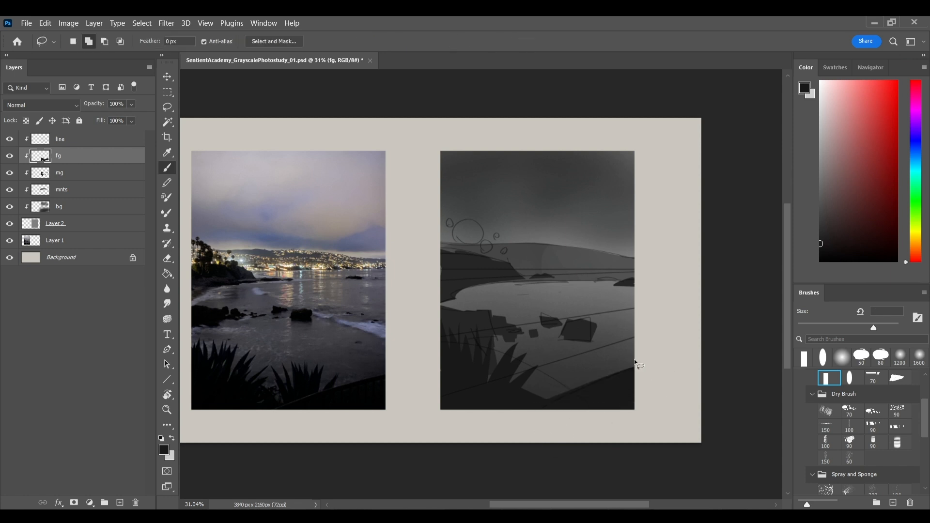
# Step: Outline narrow spiky leaves with the Lasso just left of the dark ground mass, undoing the stray last additions
pyautogui.press('l')
pyautogui.press('b')
pyautogui.press('l')
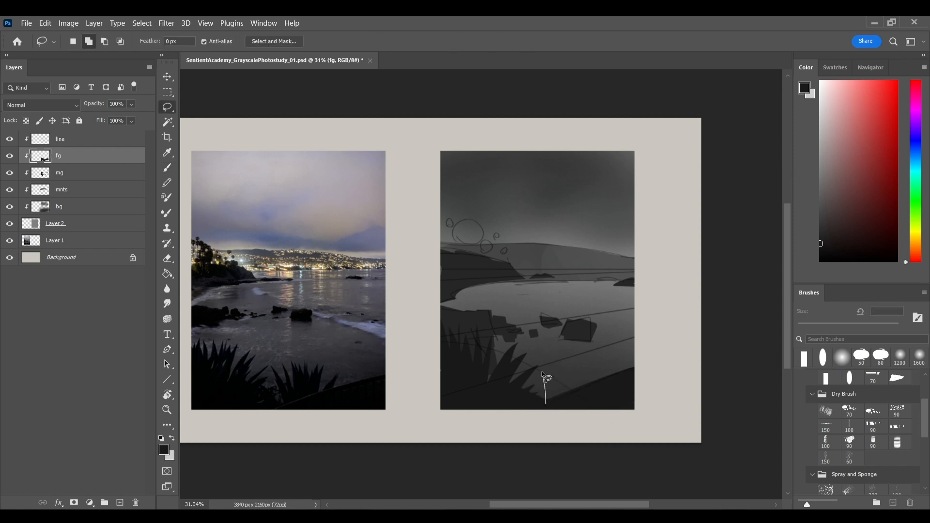
pyautogui.moveTo(548, 379); pyautogui.dragTo(553, 412)
pyautogui.moveTo(541, 376); pyautogui.dragTo(560, 400)
pyautogui.moveTo(583, 401); pyautogui.dragTo(600, 388)
pyautogui.hotkey('ctrl', 'z')
pyautogui.hotkey('ctrl', 'z')
# Step: Add larger pointed leaves to the selection with the Polygonal Lasso, fill it with near-black grey, and deselect
pyautogui.hotkey('shift', 'l')
pyautogui.click(603, 378)
pyautogui.doubleClick(587, 405)
pyautogui.click(586, 361)
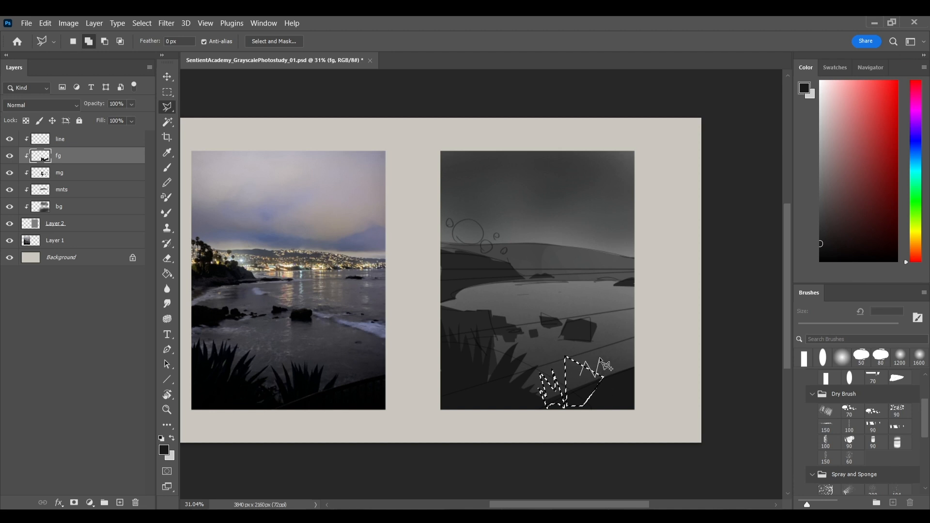
pyautogui.click(609, 384)
pyautogui.click(610, 410)
pyautogui.click(576, 425)
pyautogui.doubleClick(547, 419)
pyautogui.press('b')
pyautogui.moveTo(561, 373)
pyautogui.mouseDown()
pyautogui.moveTo(649, 346)
pyautogui.moveTo(675, 306)
pyautogui.mouseUp()
pyautogui.hotkey('ctrl', 'd')
# Step: Erase most of the large plant silhouette in the lower-left foreground, leaving only a low mound near the panel's bottom edge
pyautogui.press(']')
pyautogui.press('e')
pyautogui.moveTo(503, 349)
pyautogui.mouseDown()
pyautogui.moveTo(521, 357)
pyautogui.moveTo(518, 387)
pyautogui.mouseUp()
pyautogui.moveTo(484, 357)
pyautogui.mouseDown()
pyautogui.moveTo(478, 379)
pyautogui.moveTo(449, 357)
pyautogui.mouseUp()
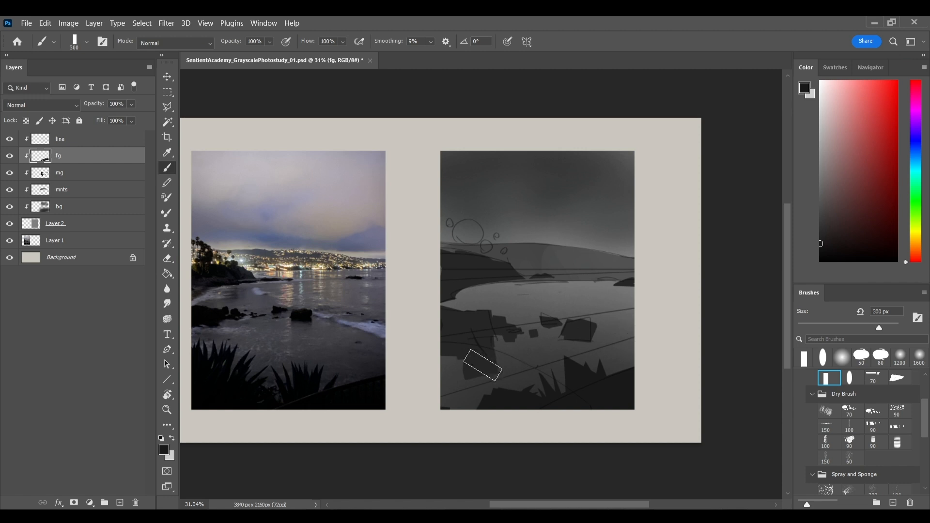
# Step: Erase the lower part of the left rock mass on the mg layer with a 200 px eraser, undoing the oversized first attempt
pyautogui.press('v')
pyautogui.keyDown('ctrl'); pyautogui.click(469, 353); pyautogui.keyUp('ctrl')
pyautogui.press('e')
pyautogui.press(']')
pyautogui.press(']')
pyautogui.press(']')
pyautogui.press(']')
pyautogui.moveTo(481, 363)
pyautogui.mouseDown()
pyautogui.moveTo(460, 353)
pyautogui.moveTo(523, 373)
pyautogui.mouseUp()
pyautogui.press('[')
pyautogui.press('[')
pyautogui.press('[')
pyautogui.press('[')
pyautogui.hotkey('ctrl', 'z')
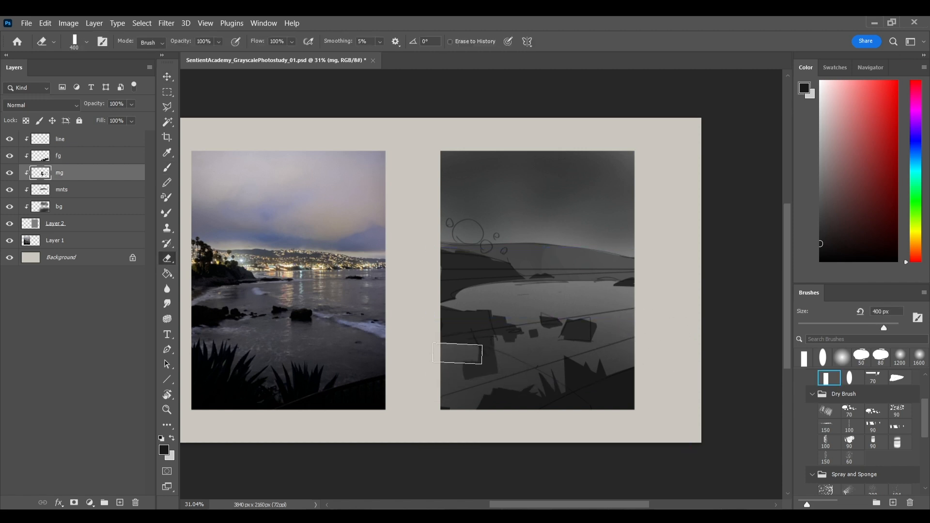
pyautogui.press('[')
pyautogui.moveTo(490, 362)
pyautogui.mouseDown()
pyautogui.moveTo(481, 357)
pyautogui.moveTo(475, 381)
pyautogui.mouseUp()
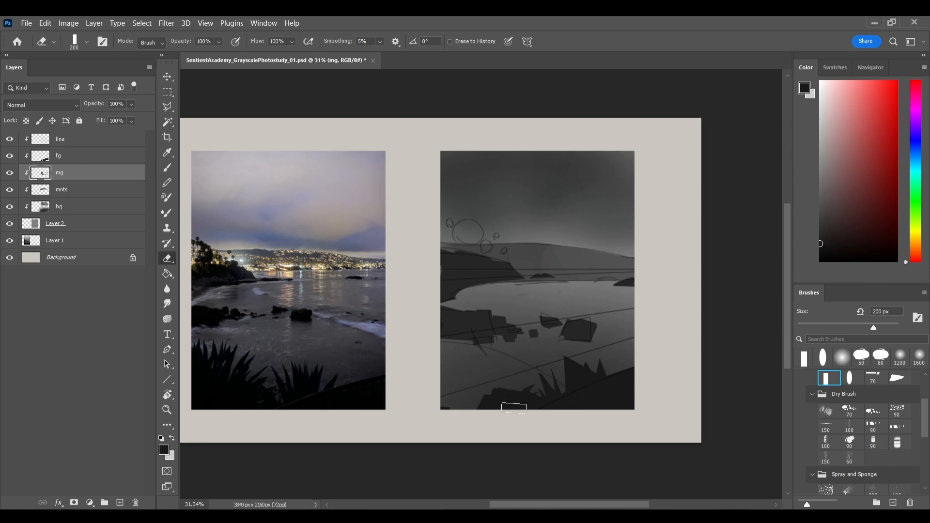
# Step: On the fg layer, outline a spiky plant in the panel's lower-left corner with straight-edged selection, fill it near-black, and deselect
pyautogui.press('v')
pyautogui.keyDown('ctrl'); pyautogui.click(576, 390); pyautogui.keyUp('ctrl')
pyautogui.press('l')
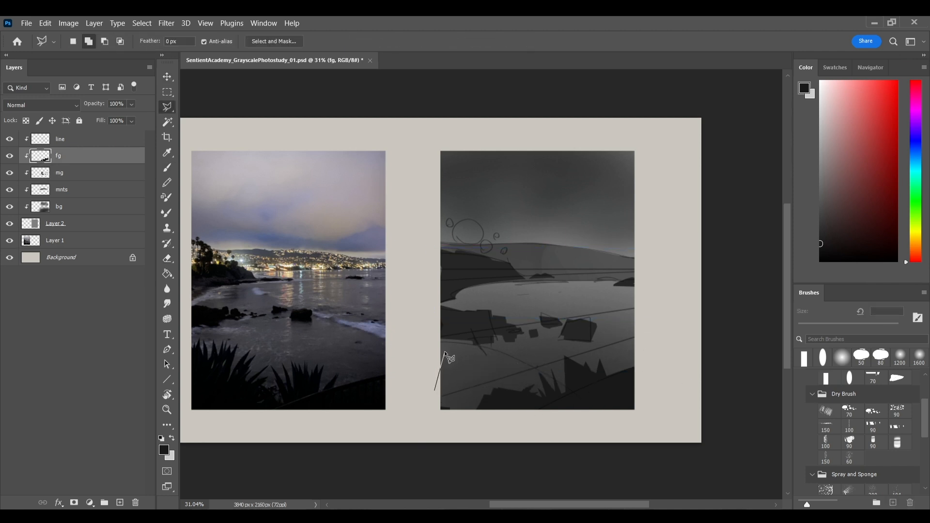
pyautogui.click(437, 421)
pyautogui.click(447, 342)
pyautogui.click(451, 364)
pyautogui.click(454, 348)
pyautogui.click(463, 388)
pyautogui.click(499, 390)
pyautogui.click(491, 401)
pyautogui.click(471, 428)
pyautogui.click(441, 437)
pyautogui.click(433, 427)
pyautogui.click(438, 419)
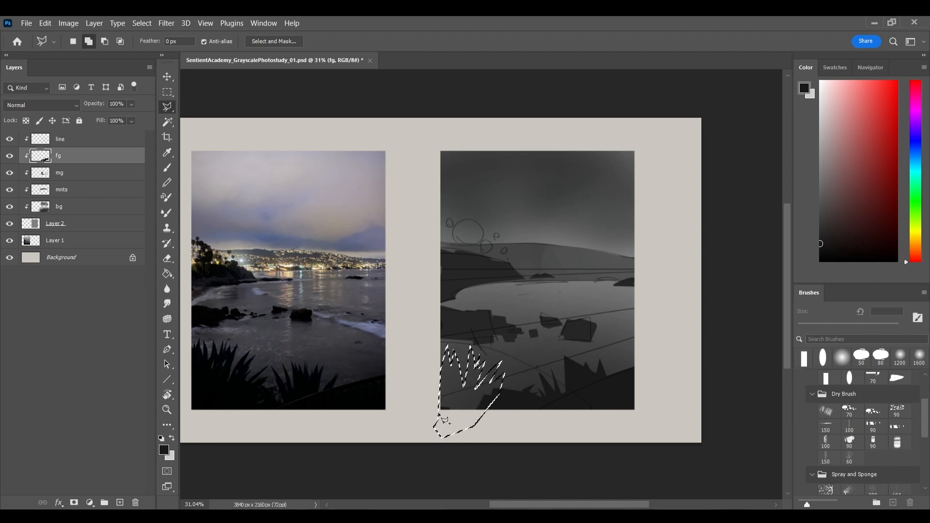
pyautogui.press('b')
pyautogui.moveTo(458, 392); pyautogui.dragTo(484, 368)
pyautogui.hotkey('ctrl', 'd')
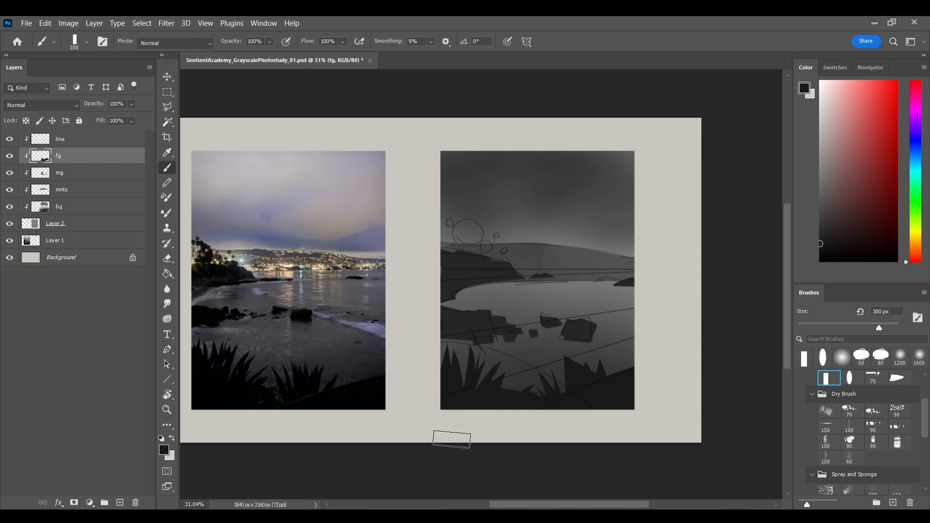
# Step: Select the narrow leaves beside the right-hand foreground plant, move them down and right into its base, and deselect
pyautogui.press('l')
pyautogui.click(564, 357)
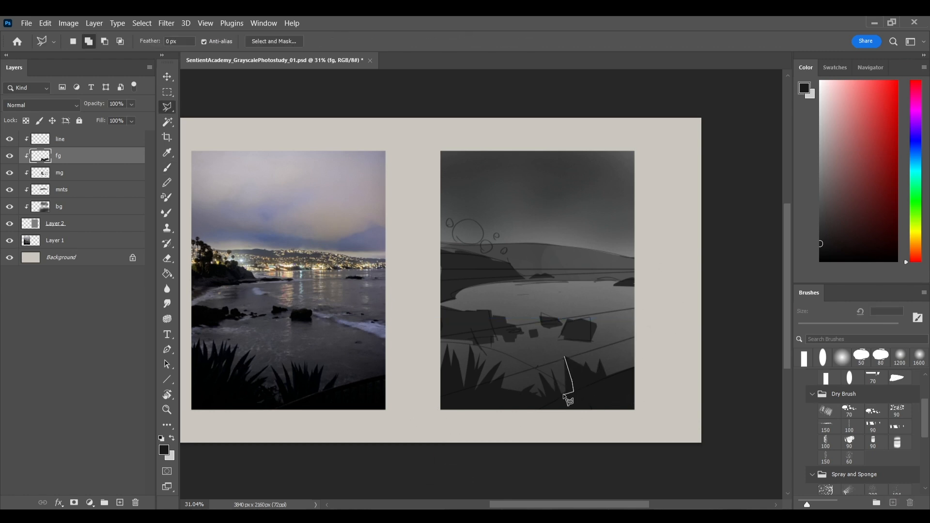
pyautogui.press('b')
pyautogui.press('l')
pyautogui.click(546, 360)
pyautogui.click(536, 376)
pyautogui.click(537, 395)
pyautogui.click(547, 401)
pyautogui.doubleClick(567, 392)
pyautogui.press('v')
pyautogui.scroll(3, 576, 396)
pyautogui.moveTo(542, 361); pyautogui.dragTo(571, 390)
pyautogui.hotkey('ctrl', 'd')
pyautogui.scroll(-3, 629, 336)
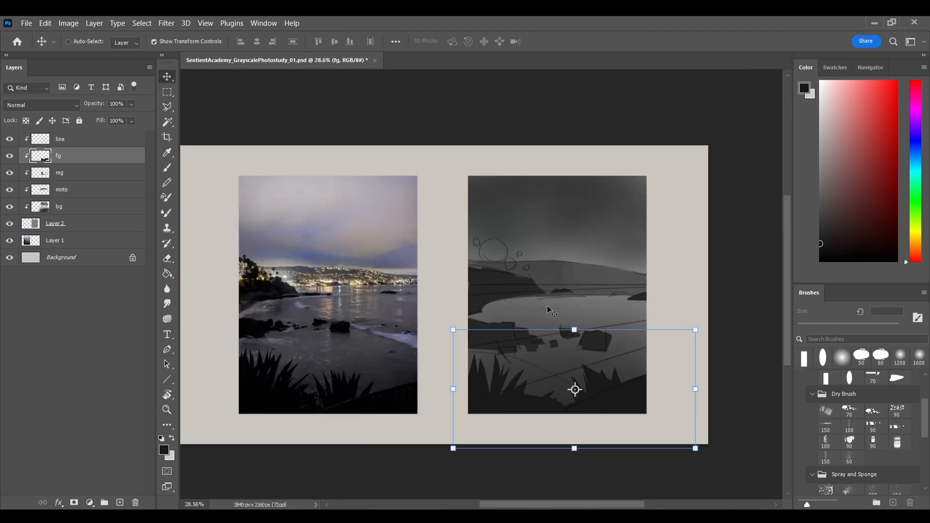
# Step: Add two clipped layers between mg and fg, naming the upper one lights and the lower one trees
pyautogui.keyDown('ctrl'); pyautogui.click(543, 285); pyautogui.keyUp('ctrl')
pyautogui.click(120, 503)
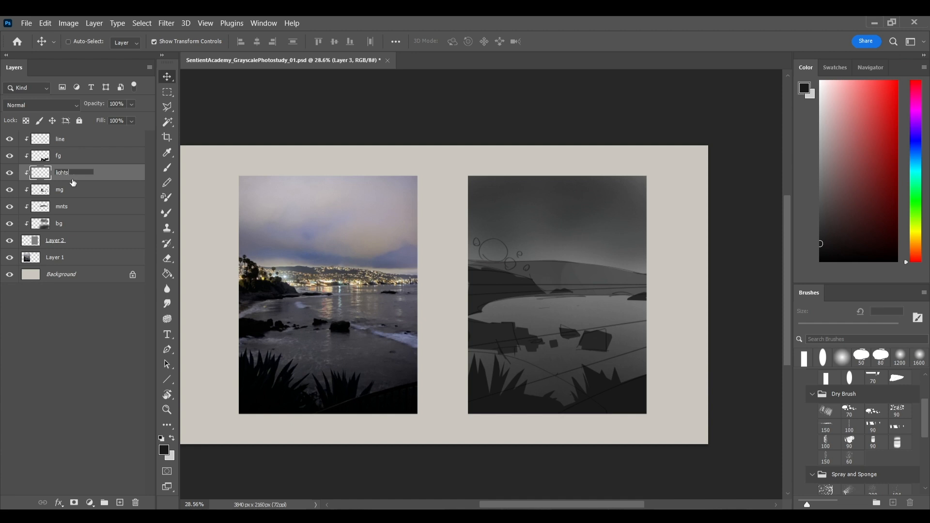
pyautogui.press('Return')
pyautogui.press('b')
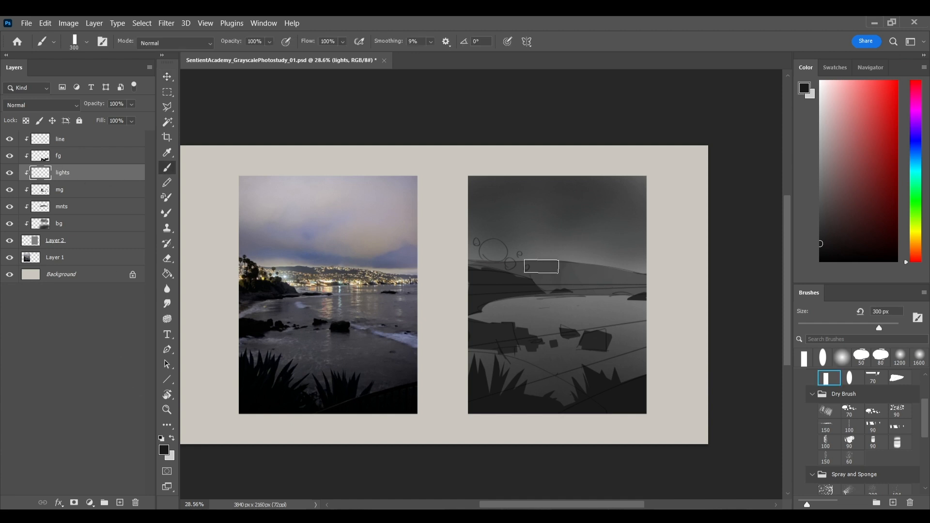
pyautogui.click(82, 190)
pyautogui.click(119, 502)
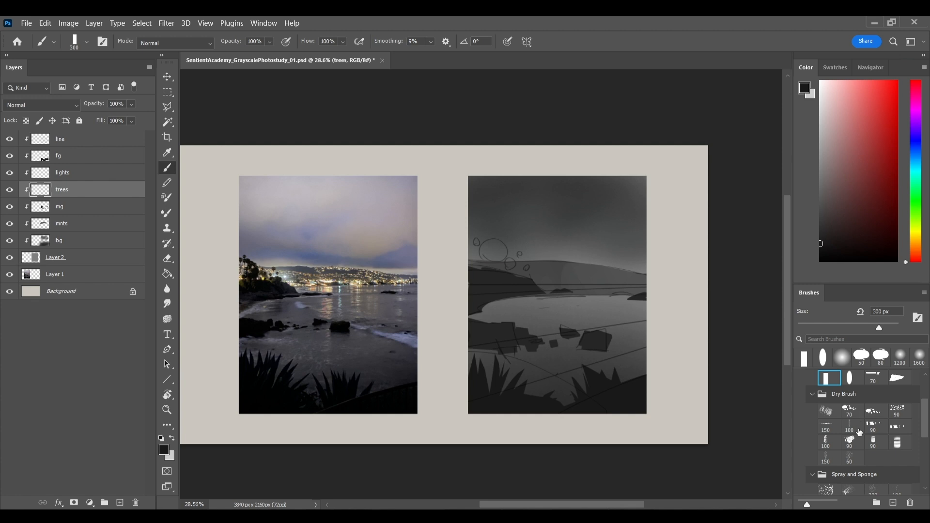
# Step: Paint near-black tree clumps inside the sketched circles above the left cliff with a Dry Brush at 40 to 50 px
pyautogui.click(909, 431)
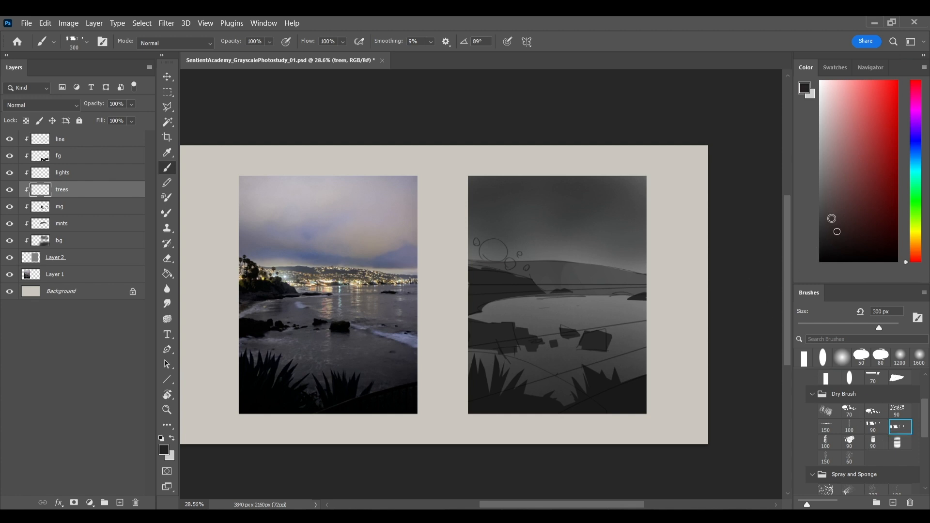
pyautogui.scroll(2, 498, 256)
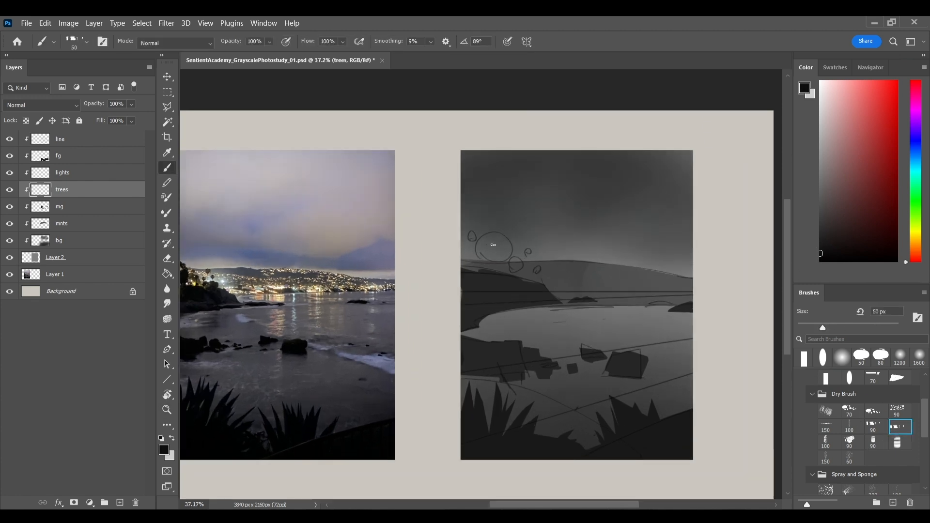
pyautogui.moveTo(487, 245)
pyautogui.mouseDown()
pyautogui.moveTo(608, 277)
pyautogui.moveTo(600, 277)
pyautogui.mouseUp()
pyautogui.press(']')
pyautogui.press(']')
pyautogui.press('[')
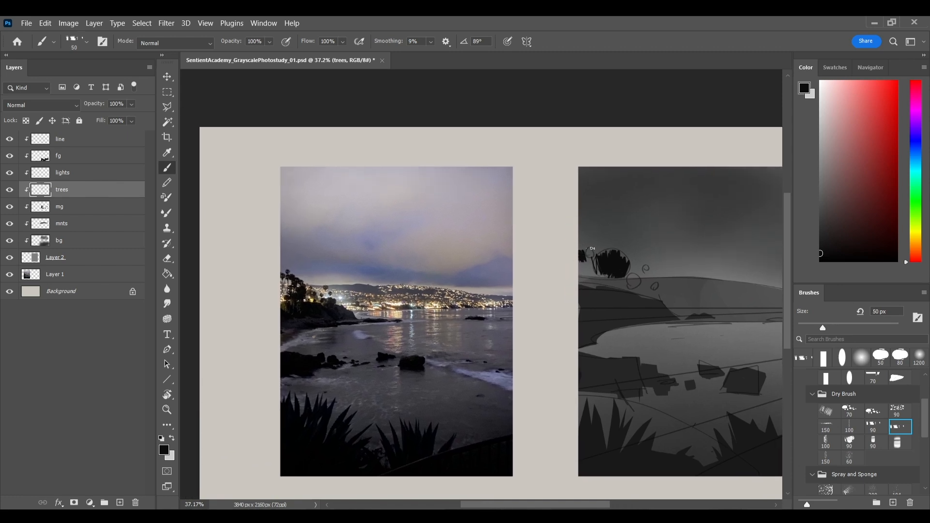
pyautogui.moveTo(617, 300); pyautogui.dragTo(597, 298)
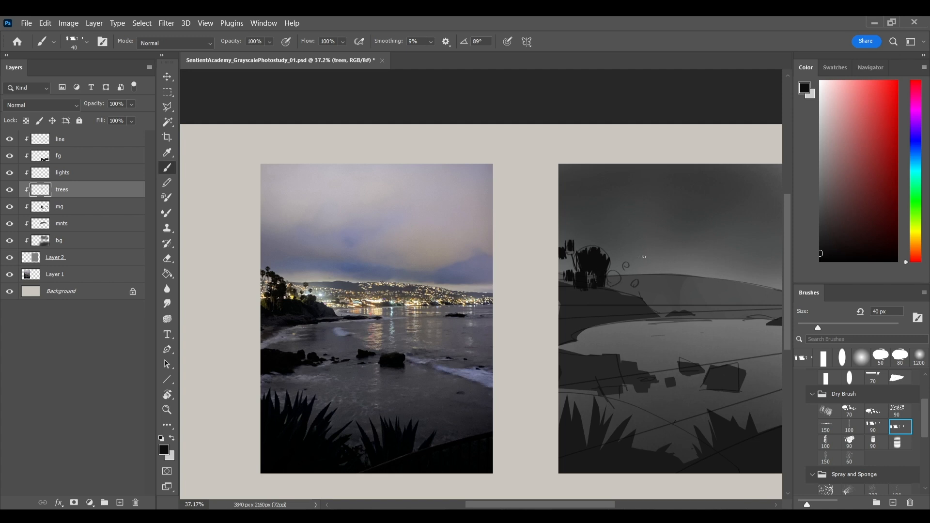
pyautogui.moveTo(806, 238); pyautogui.dragTo(806, 238)
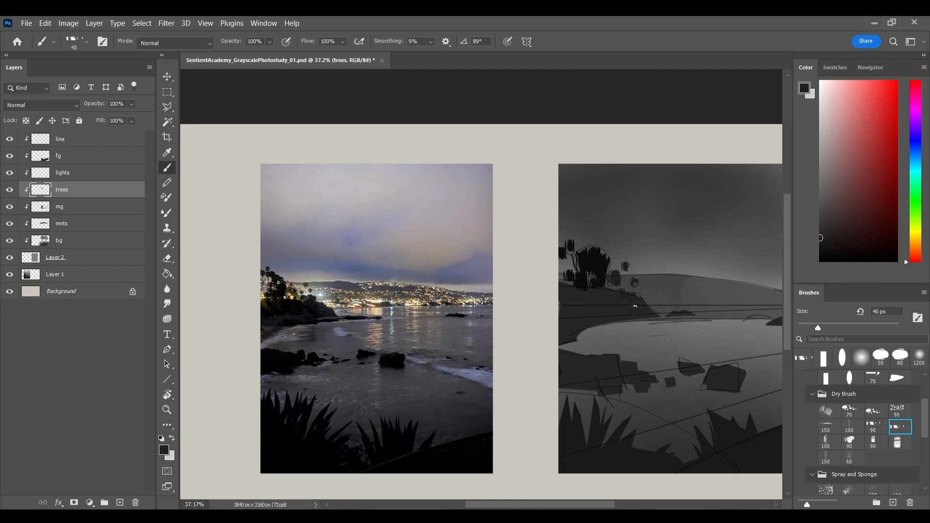
# Step: Sample a dark grey and paint rough vertical texture down the left cliff with the 90 px dry brush
pyautogui.keyDown('alt'); pyautogui.click(601, 265); pyautogui.keyUp('alt')
pyautogui.keyDown('ctrl'); pyautogui.click(43, 208); pyautogui.keyUp('ctrl')
pyautogui.hotkey('ctrl', 'd')
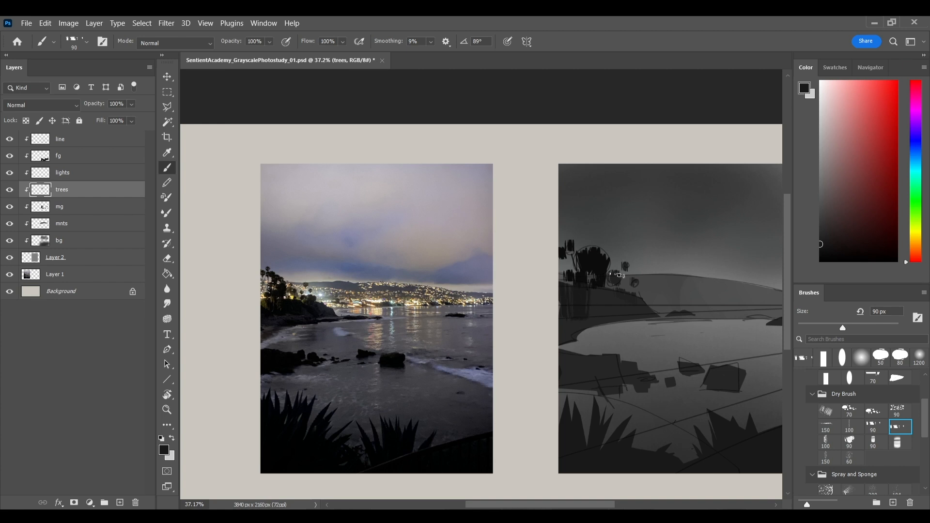
pyautogui.click(635, 281)
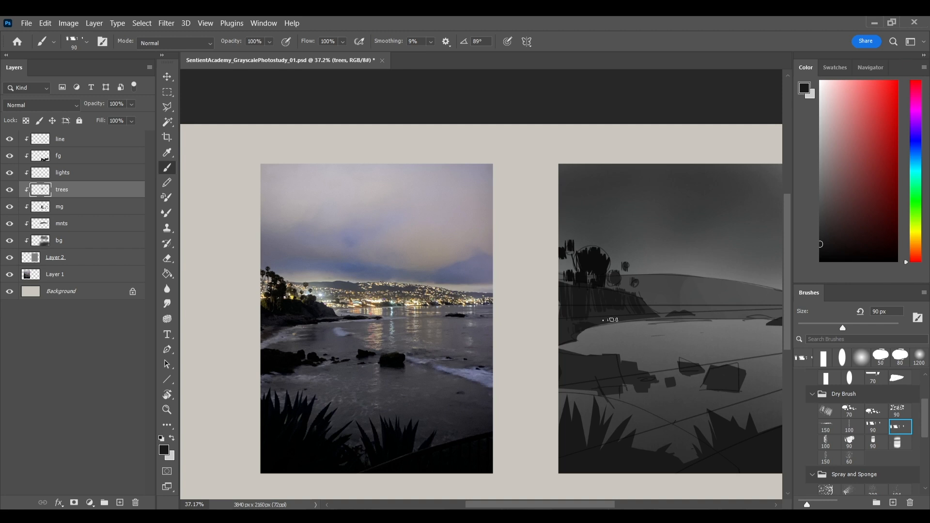
# Step: Try a dry-brush stroke over the left rock mass, undo it, and make the mg layer active
pyautogui.moveTo(567, 372); pyautogui.dragTo(607, 390)
pyautogui.hotkey('ctrl', 'z')
pyautogui.click(75, 226)
pyautogui.click(78, 205)
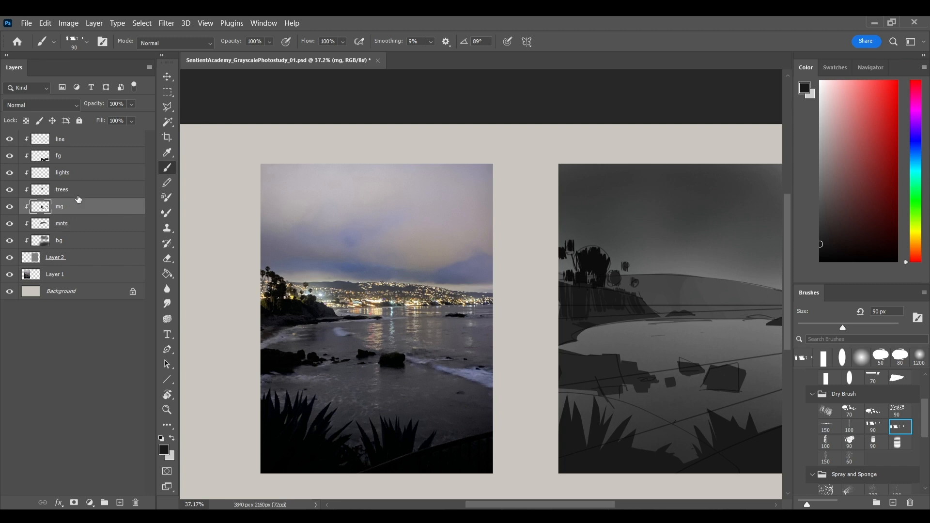
pyautogui.moveTo(678, 343); pyautogui.dragTo(617, 339)
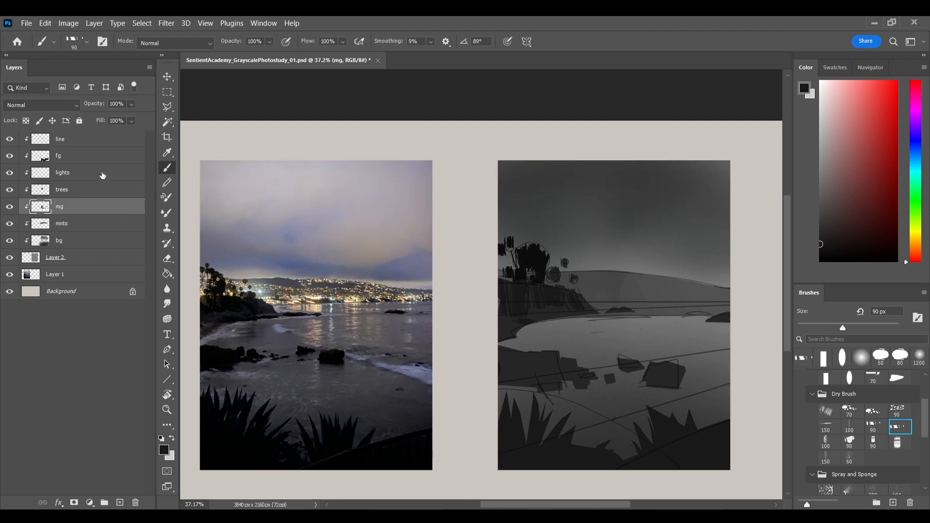
# Step: Add a clipped layer above fg and name it water
pyautogui.click(105, 158)
pyautogui.click(119, 503)
pyautogui.doubleClick(71, 155)
pyautogui.write('water')
pyautogui.press('Return')
# Step: Select a wide ellipse over the far water, paint a light-grey highlight along its upper edge with a 50 px brush, and deselect
pyautogui.press('m')
pyautogui.hotkey('ctrl', 'shift', 'd')
pyautogui.moveTo(684, 384); pyautogui.dragTo(634, 384)
pyautogui.moveTo(575, 324)
pyautogui.mouseDown()
pyautogui.moveTo(704, 342)
pyautogui.moveTo(709, 335)
pyautogui.moveTo(698, 329)
pyautogui.moveTo(698, 347)
pyautogui.moveTo(710, 345)
pyautogui.moveTo(690, 349)
pyautogui.moveTo(724, 342)
pyautogui.moveTo(709, 348)
pyautogui.moveTo(743, 349)
pyautogui.mouseUp()
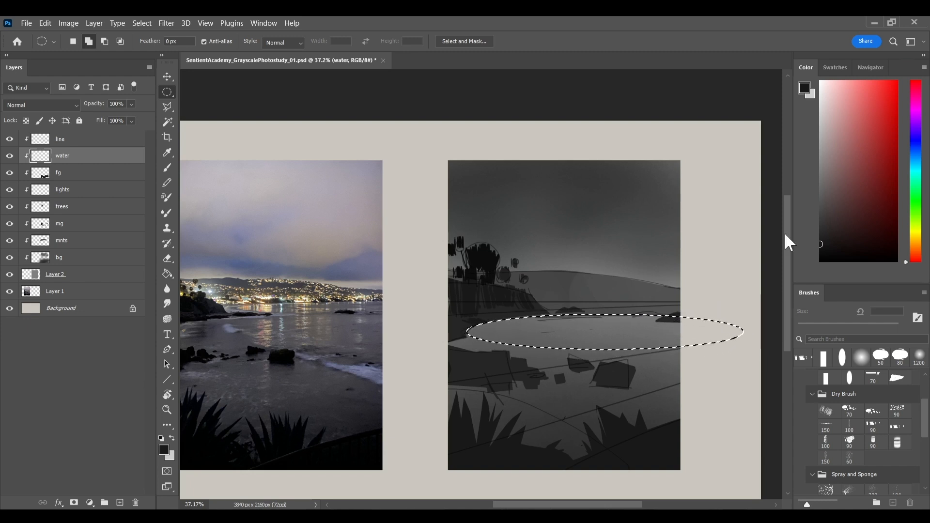
pyautogui.press('b')
pyautogui.keyDown('alt'); pyautogui.click(705, 219); pyautogui.keyUp('alt')
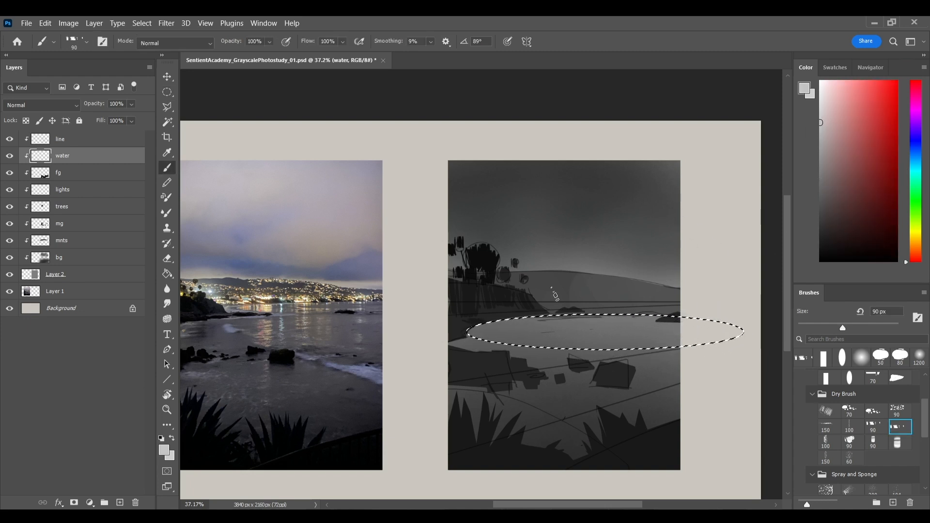
pyautogui.click(880, 356)
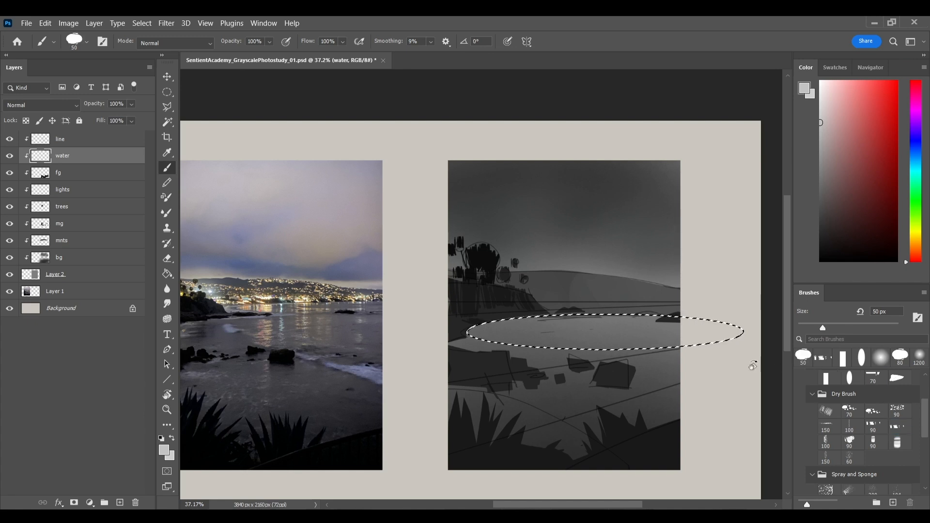
pyautogui.moveTo(779, 367); pyautogui.dragTo(588, 303)
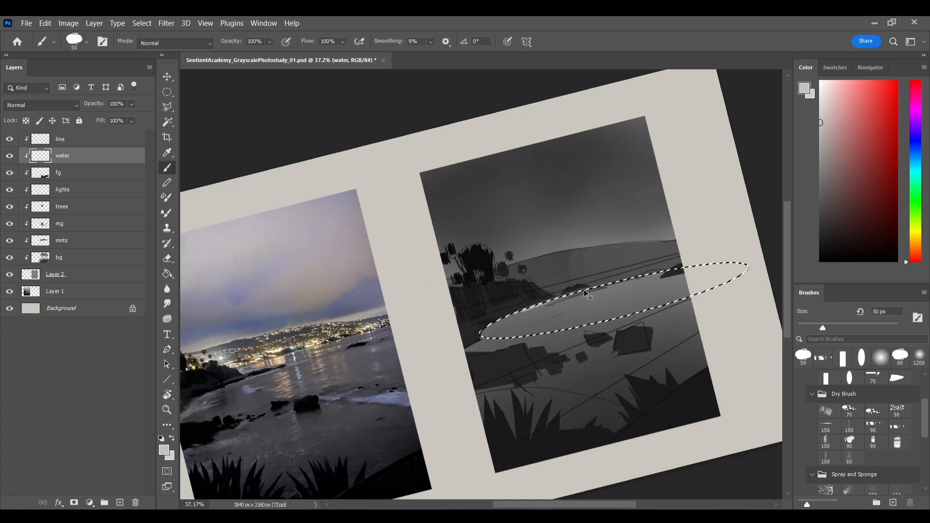
pyautogui.moveTo(535, 308); pyautogui.dragTo(684, 270)
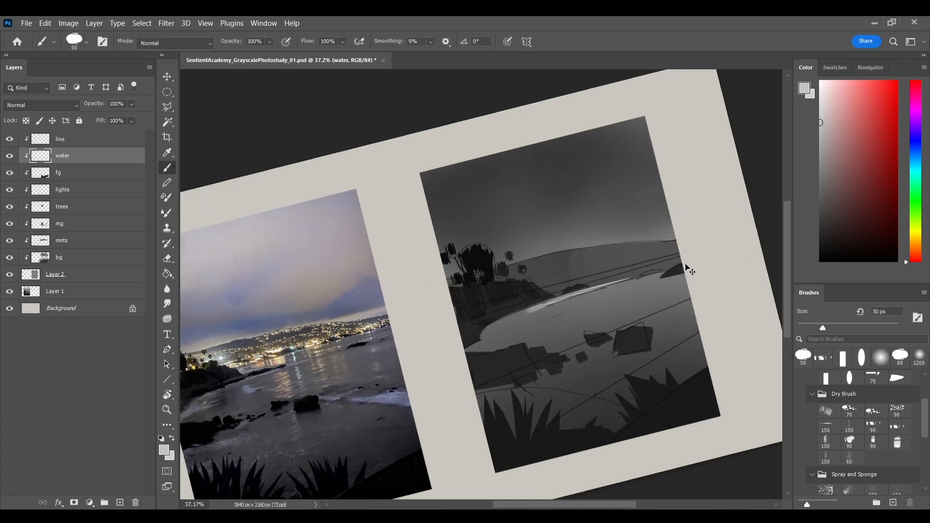
pyautogui.hotkey('ctrl', 'd')
# Step: Soften the shoreline highlight using the eraser with the same 50 px brush tip, and reset the canvas rotation
pyautogui.press('e')
pyautogui.click(803, 356)
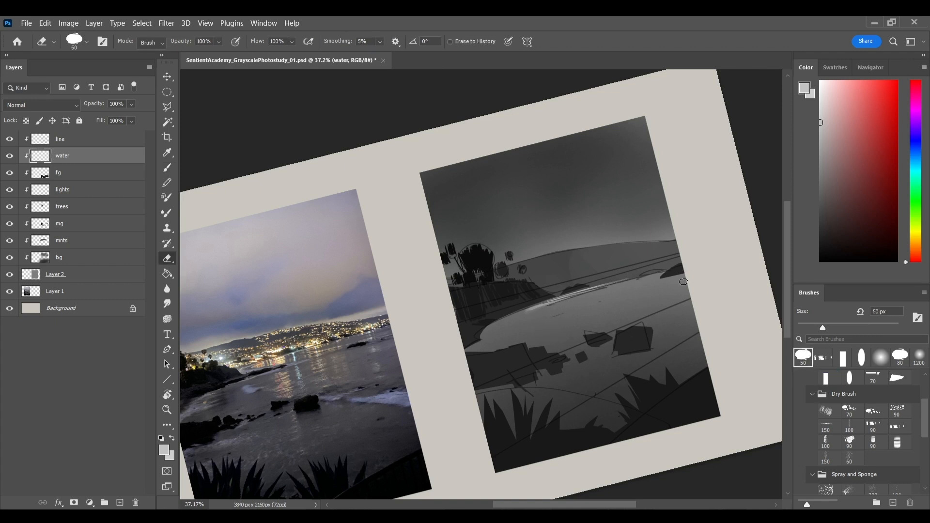
pyautogui.press('r')
pyautogui.press('Escape')
# Step: Select a wide flat ellipse over the left part of the water, paint a curved light-grey wave highlight inside it with the 80 px brush, and deselect
pyautogui.press('m')
pyautogui.moveTo(518, 318); pyautogui.dragTo(762, 352)
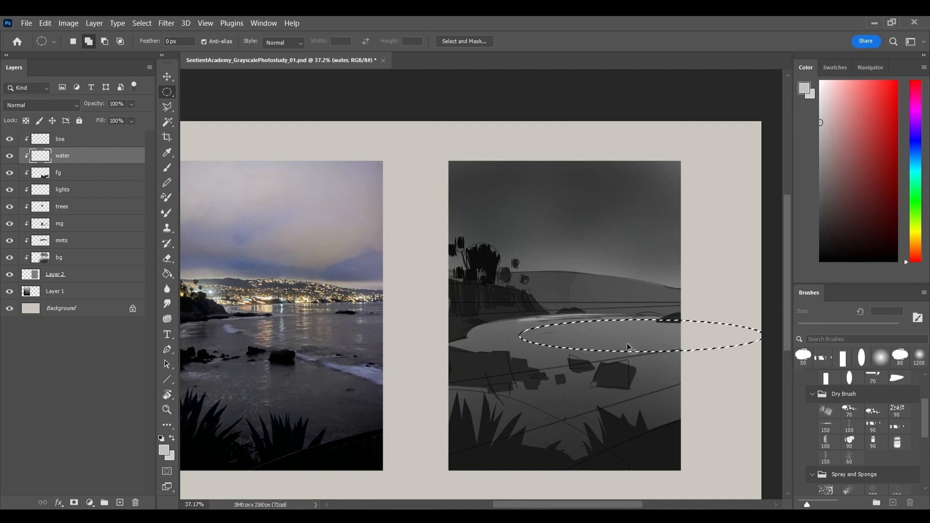
pyautogui.moveTo(510, 325)
pyautogui.mouseDown()
pyautogui.moveTo(695, 409)
pyautogui.moveTo(754, 331)
pyautogui.moveTo(753, 354)
pyautogui.moveTo(763, 347)
pyautogui.mouseUp()
pyautogui.press('b')
pyautogui.press(']')
pyautogui.press(']')
pyautogui.moveTo(518, 335); pyautogui.dragTo(556, 341)
pyautogui.hotkey('ctrl', 'd')
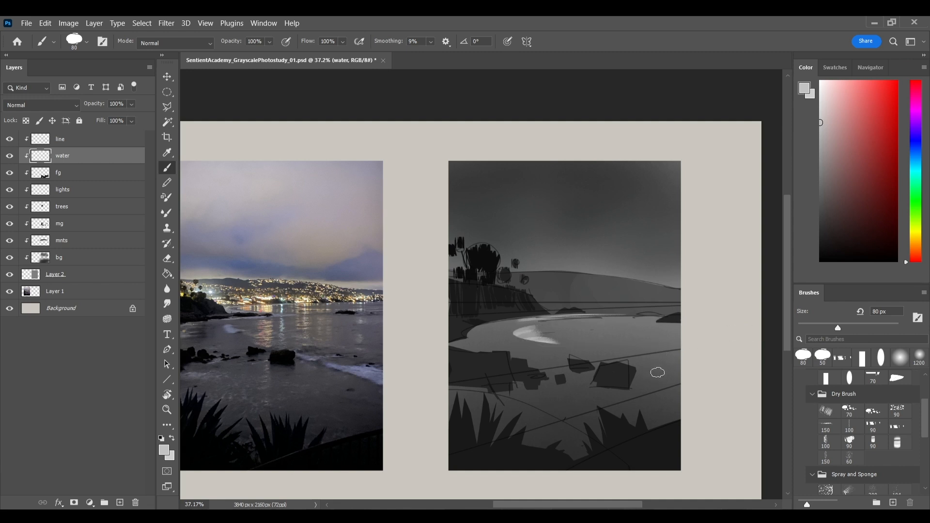
# Step: Distort the curved wave highlight into perspective, narrowing its far side and widening its near side, and apply the transform
pyautogui.press('v')
pyautogui.moveTo(681, 319)
pyautogui.mouseDown()
pyautogui.moveTo(637, 349)
pyautogui.moveTo(625, 341)
pyautogui.moveTo(601, 383)
pyautogui.mouseUp()
pyautogui.moveTo(483, 374); pyautogui.dragTo(439, 389)
pyautogui.moveTo(614, 376); pyautogui.dragTo(646, 391)
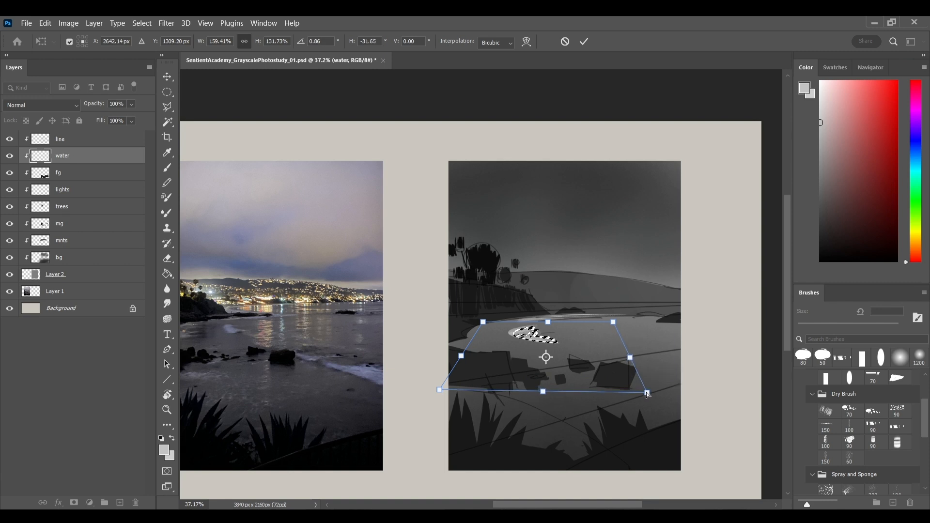
pyautogui.moveTo(614, 321); pyautogui.dragTo(582, 324)
pyautogui.moveTo(483, 322); pyautogui.dragTo(497, 324)
pyautogui.moveTo(544, 392); pyautogui.dragTo(528, 397)
pyautogui.moveTo(632, 392); pyautogui.dragTo(652, 404)
pyautogui.moveTo(546, 407); pyautogui.dragTo(561, 411)
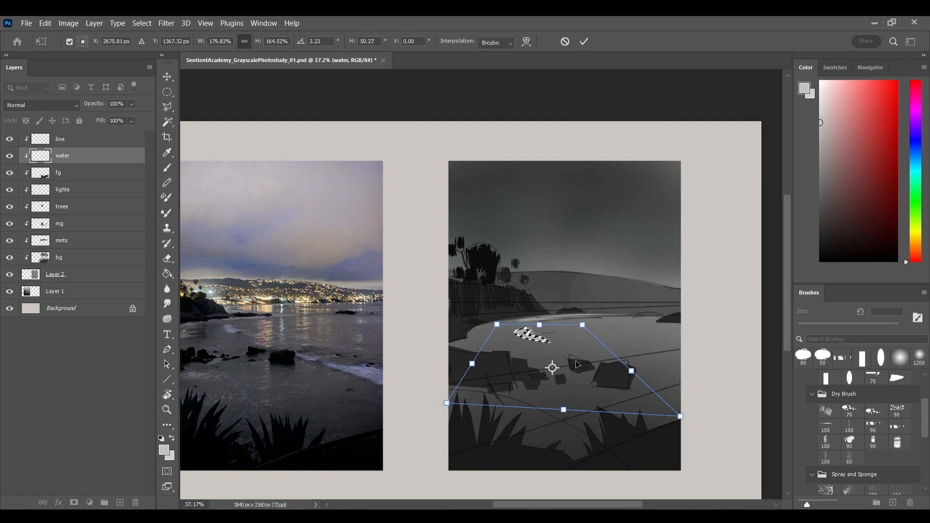
pyautogui.press('Return')
pyautogui.press('e')
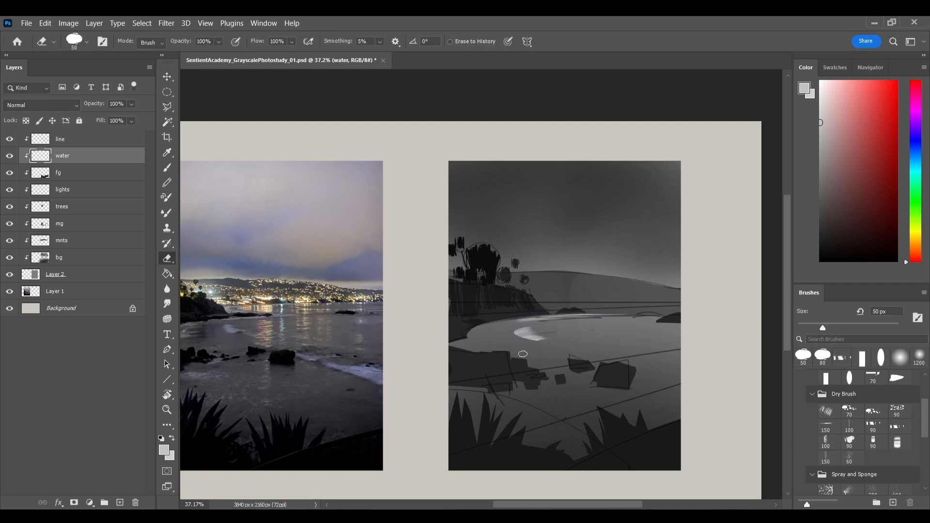
# Step: Select a wedge over the right side of the water, paint light-grey foam along its lower edge behind the rocks at 90 px, and deselect
pyautogui.moveTo(570, 359); pyautogui.dragTo(536, 342)
pyautogui.press('l')
pyautogui.click(485, 321)
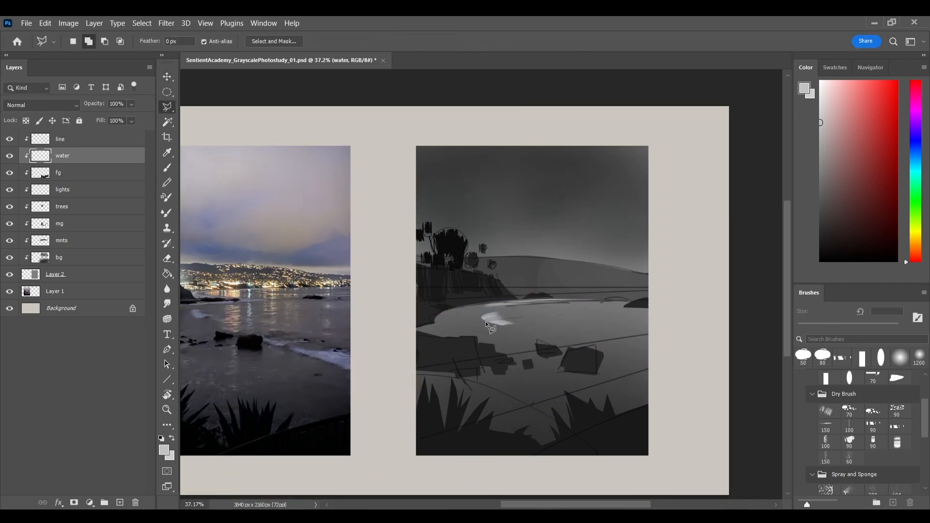
pyautogui.click(729, 388)
pyautogui.click(750, 311)
pyautogui.doubleClick(645, 275)
pyautogui.press('b')
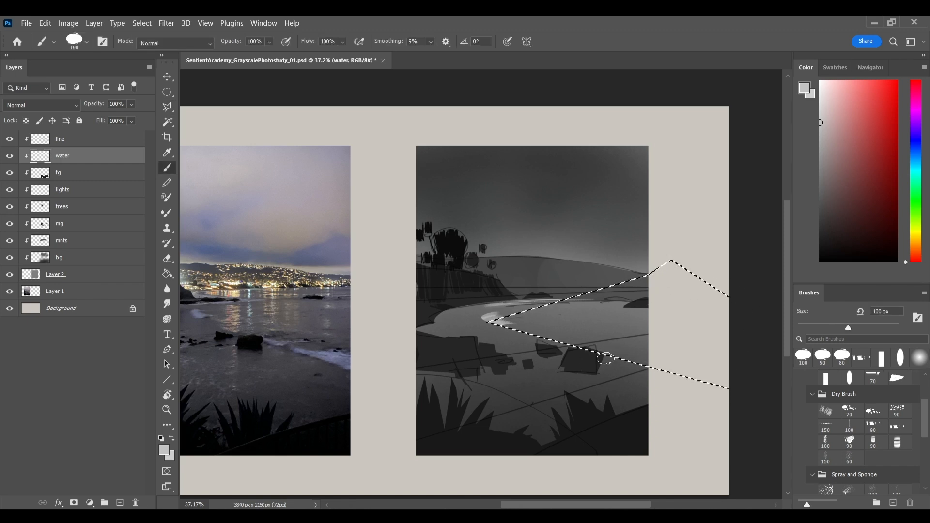
pyautogui.press('[')
pyautogui.moveTo(596, 355)
pyautogui.mouseDown()
pyautogui.moveTo(621, 361)
pyautogui.moveTo(551, 385)
pyautogui.moveTo(602, 366)
pyautogui.moveTo(656, 368)
pyautogui.moveTo(702, 353)
pyautogui.mouseUp()
pyautogui.moveTo(608, 353); pyautogui.dragTo(538, 335)
pyautogui.hotkey('ctrl', 'd')
pyautogui.press('e')
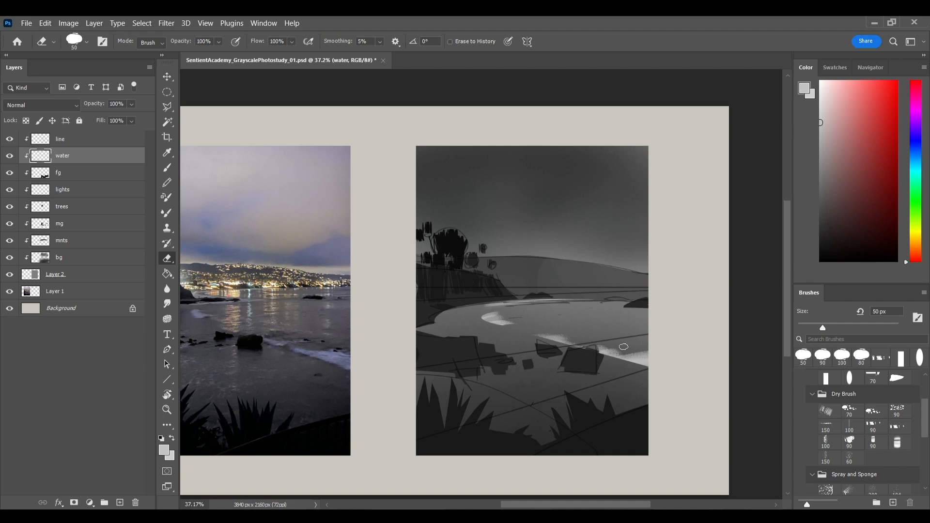
# Step: Set up the third dry brush at 150 px with white, and move the lights layer directly below mg
pyautogui.press('v')
pyautogui.scroll(1, 605, 368)
pyautogui.hscroll(-2, 606, 368)
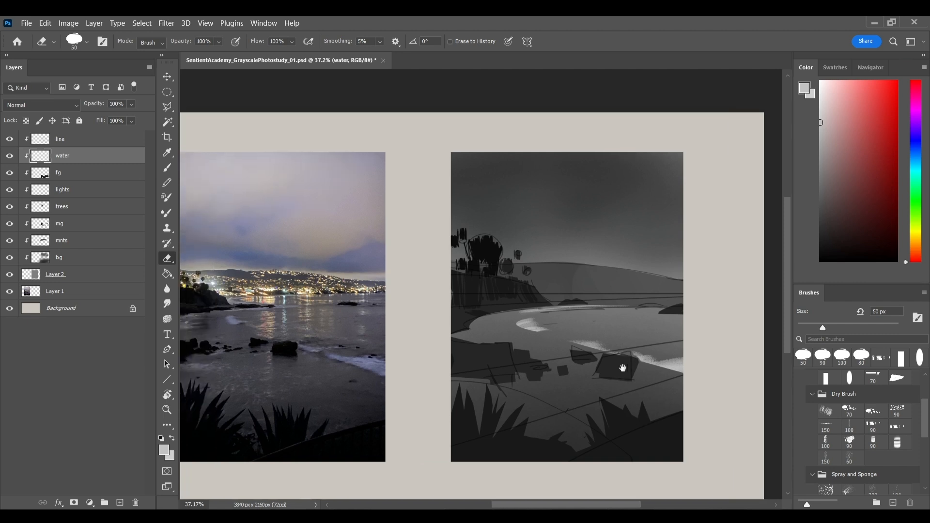
pyautogui.click(74, 192)
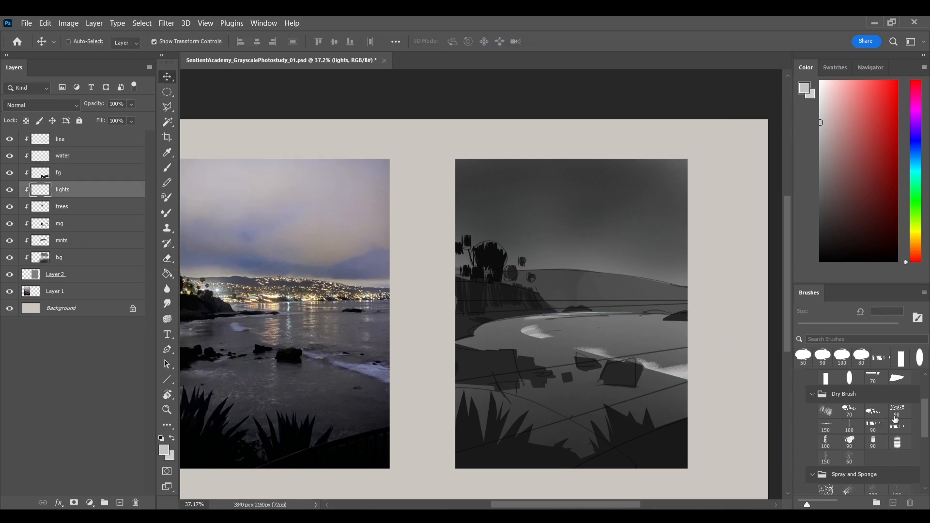
pyautogui.click(874, 412)
pyautogui.press('x')
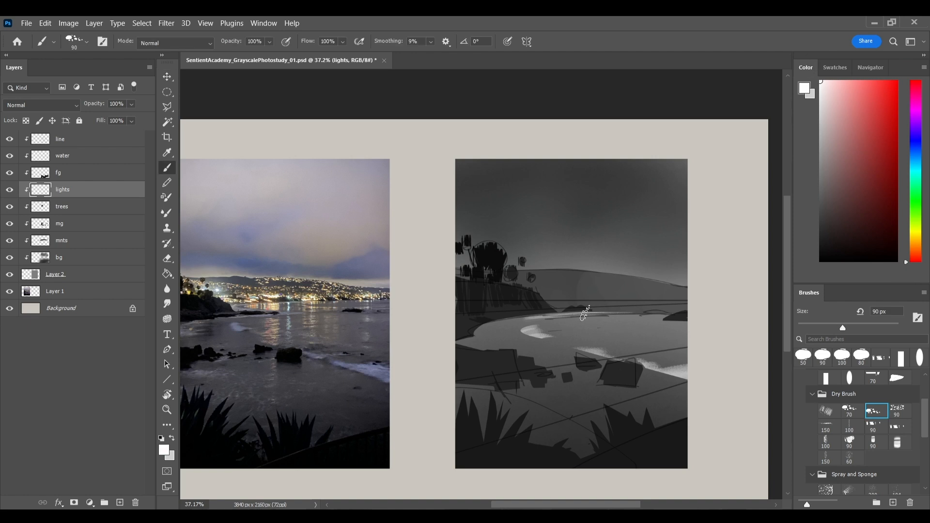
pyautogui.press(']')
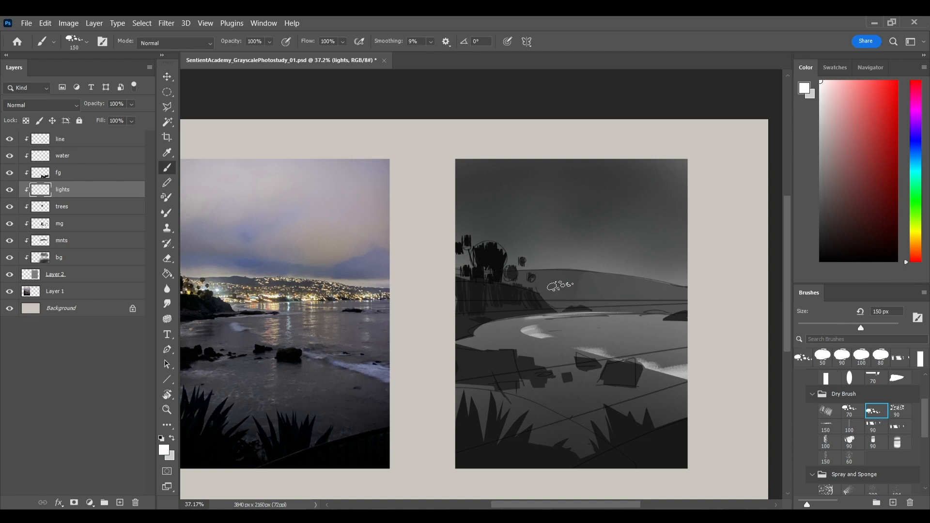
pyautogui.moveTo(97, 194); pyautogui.dragTo(107, 233)
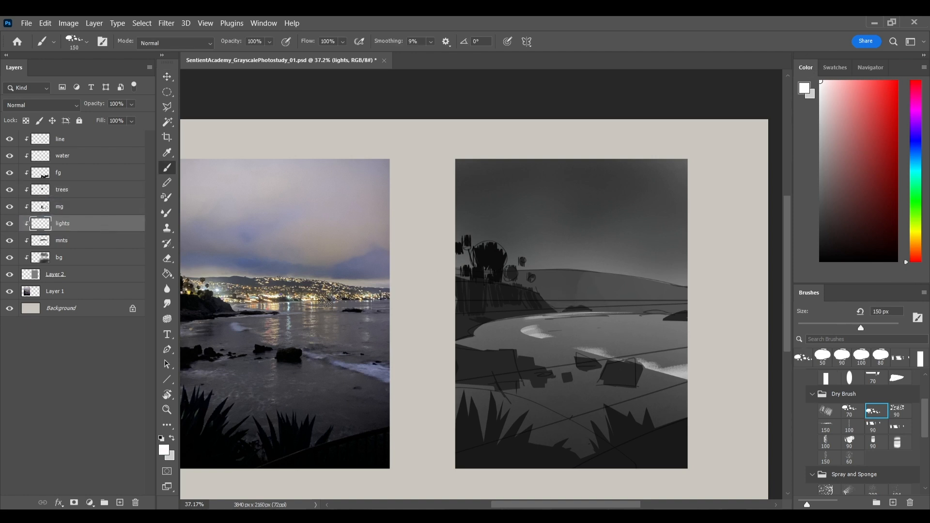
# Step: Paint light-grey dry-brush strokes at 80 px for the city lights at the hill's base, right beside the cliff
pyautogui.keyDown('alt'); pyautogui.click(552, 306); pyautogui.keyUp('alt')
pyautogui.press('[')
pyautogui.press('[')
pyautogui.moveTo(537, 296); pyautogui.dragTo(553, 297)
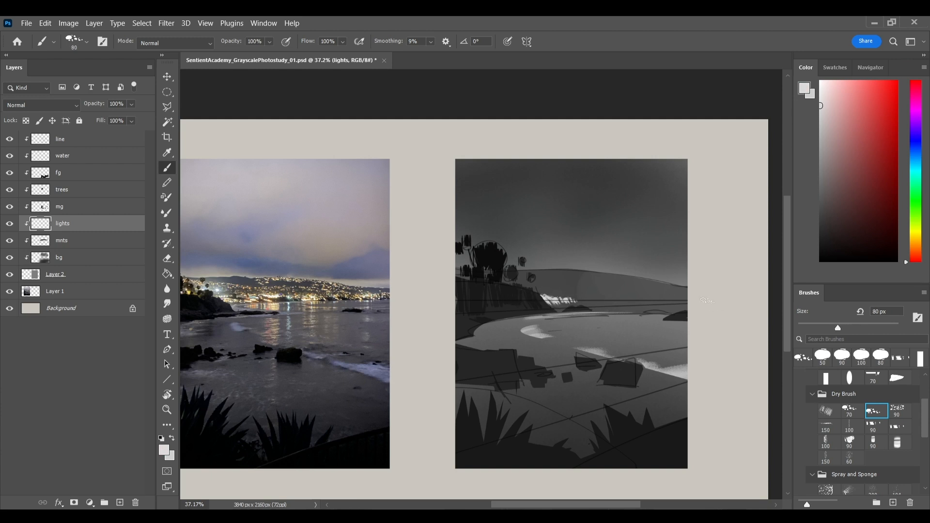
# Step: Hide the line layer and extend the light-grey city lights along the far shoreline inside a narrow lasso selection with the 80 px dry brush
pyautogui.press('l')
pyautogui.press('z')
pyautogui.moveTo(600, 314); pyautogui.dragTo(606, 272)
pyautogui.press('r')
pyautogui.press('z')
pyautogui.moveTo(677, 286); pyautogui.dragTo(637, 298)
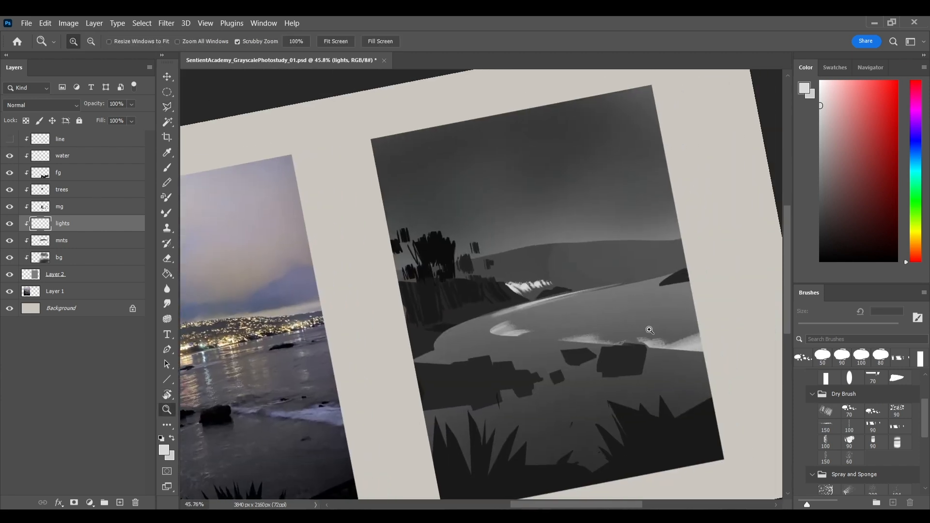
pyautogui.moveTo(558, 307); pyautogui.dragTo(617, 294)
pyautogui.press('l')
pyautogui.moveTo(687, 283); pyautogui.dragTo(563, 279)
pyautogui.press('b')
pyautogui.moveTo(632, 285)
pyautogui.mouseDown()
pyautogui.moveTo(678, 281)
pyautogui.moveTo(640, 283)
pyautogui.moveTo(651, 279)
pyautogui.mouseUp()
pyautogui.hotkey('ctrl', 'z')
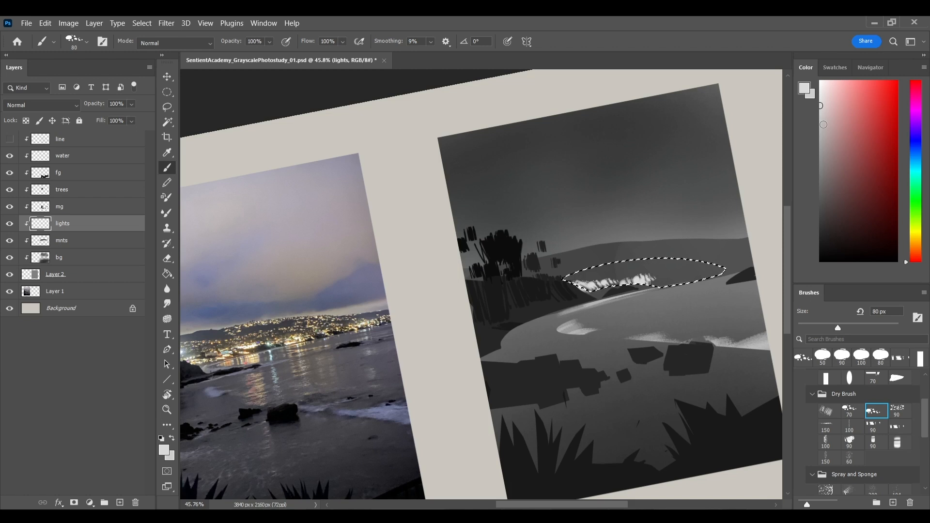
pyautogui.hotkey('ctrl', 'd')
pyautogui.press('e')
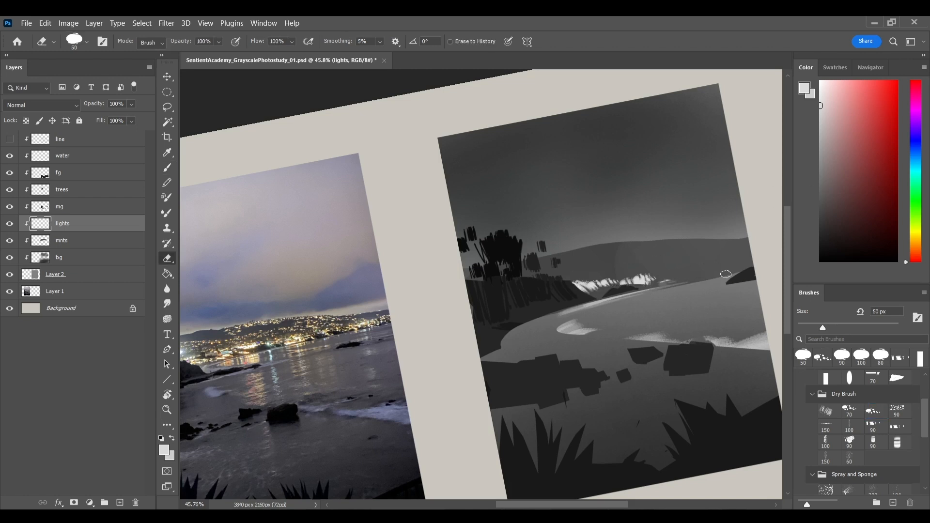
# Step: Choose a darker light grey, lasso the hillside above the shoreline, paint more shoreline lights along its lower edge at 80 px, and deselect
pyautogui.press('l')
pyautogui.click(820, 122)
pyautogui.press('b')
pyautogui.press('l')
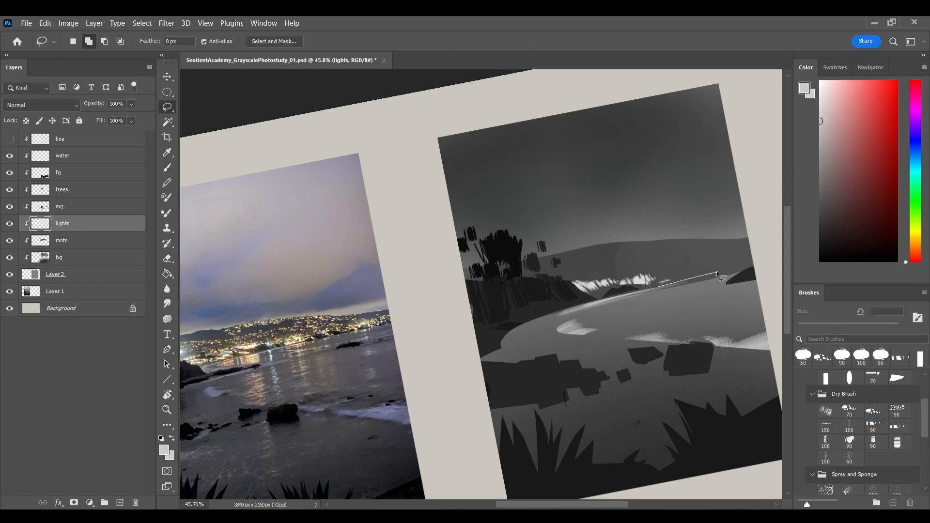
pyautogui.moveTo(718, 274); pyautogui.dragTo(577, 258)
pyautogui.press('b')
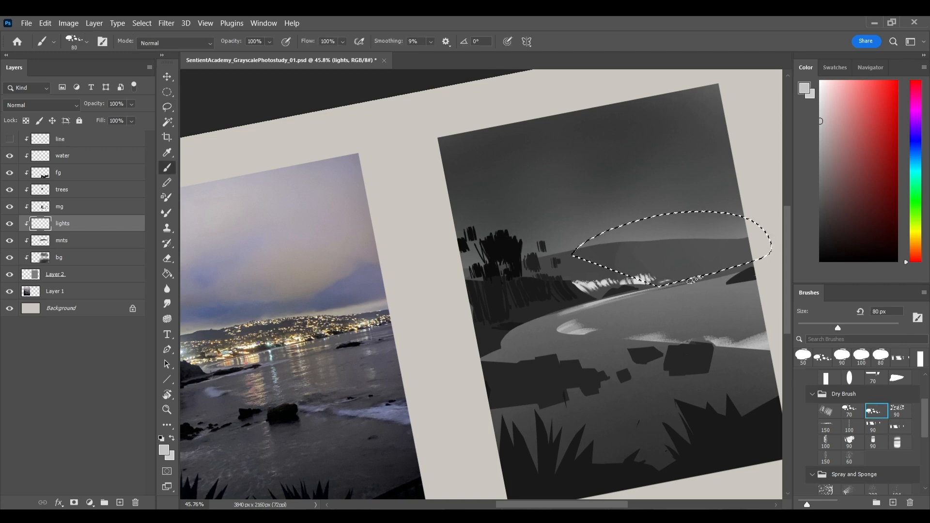
pyautogui.hotkey('ctrl', 'd')
# Step: Lasso the far right end of the hill, paint light-grey shoreline lights above the dark rock at 90 px, and deselect
pyautogui.press('l')
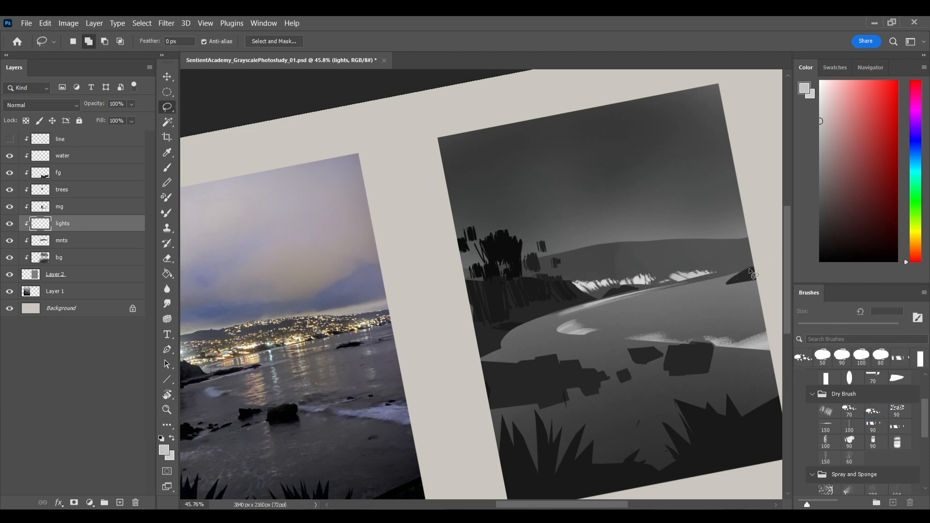
pyautogui.moveTo(764, 273); pyautogui.dragTo(708, 269)
pyautogui.press('b')
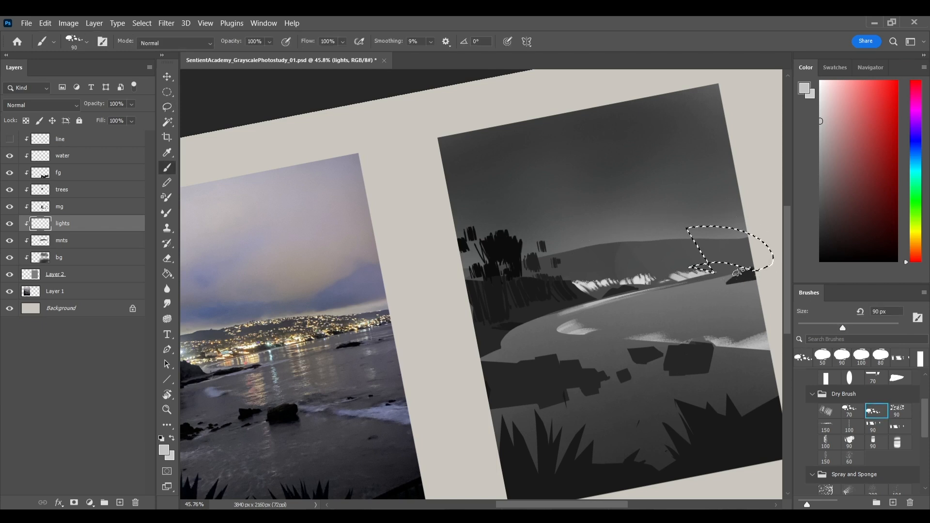
pyautogui.hotkey('ctrl', 'd')
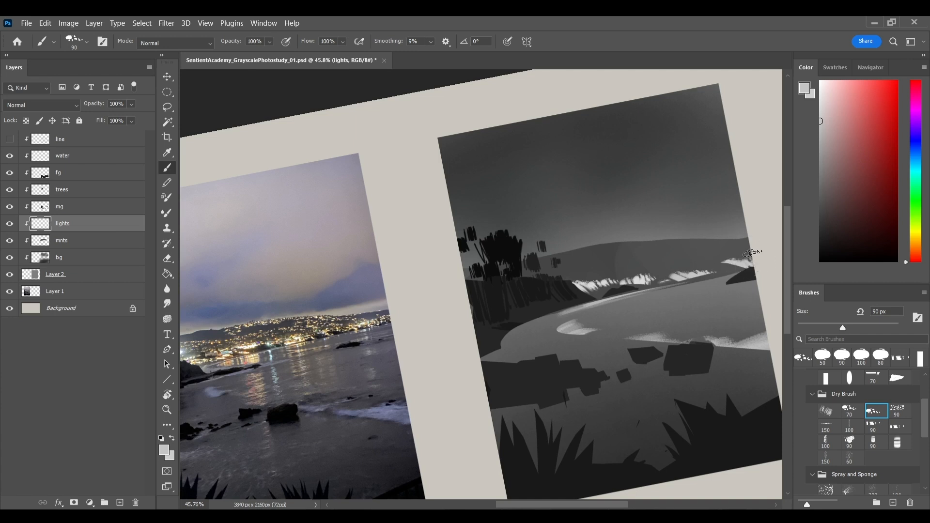
# Step: Scatter larger light-grey dry-brush dabs over the hillside and beside the trees, enlarging the brush up to 175 px
pyautogui.moveTo(637, 301); pyautogui.dragTo(669, 311)
pyautogui.press(']')
pyautogui.press(']')
pyautogui.press(']')
pyautogui.moveTo(658, 253)
pyautogui.mouseDown()
pyautogui.moveTo(700, 261)
pyautogui.moveTo(773, 250)
pyautogui.moveTo(708, 265)
pyautogui.moveTo(652, 263)
pyautogui.moveTo(633, 249)
pyautogui.moveTo(672, 254)
pyautogui.mouseUp()
pyautogui.press(']')
pyautogui.moveTo(595, 281)
pyautogui.mouseDown()
pyautogui.moveTo(663, 290)
pyautogui.moveTo(630, 293)
pyautogui.mouseUp()
# Step: Break the left part of the hillside lights into specks using the eraser with Spray and Sponge tips, enlarging the second tip to 600 px
pyautogui.press('e')
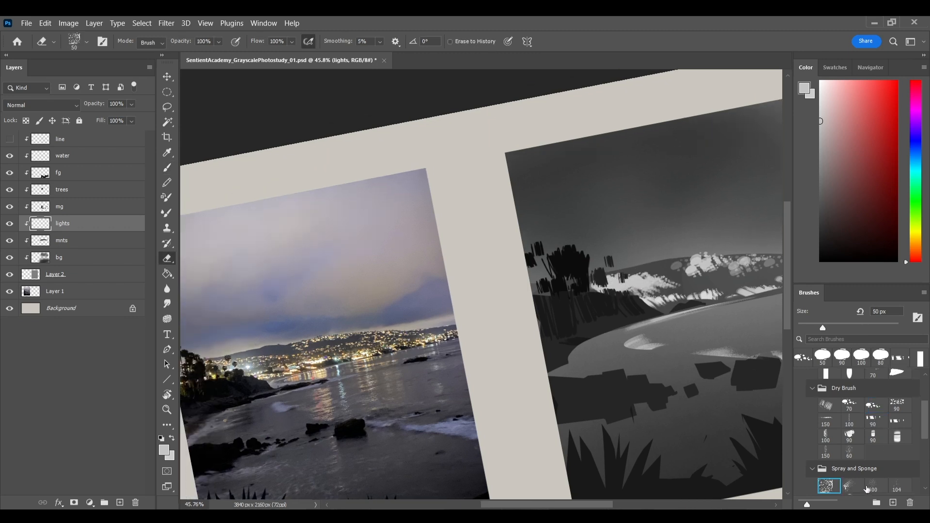
pyautogui.moveTo(644, 289)
pyautogui.mouseDown()
pyautogui.moveTo(637, 286)
pyautogui.moveTo(646, 288)
pyautogui.mouseUp()
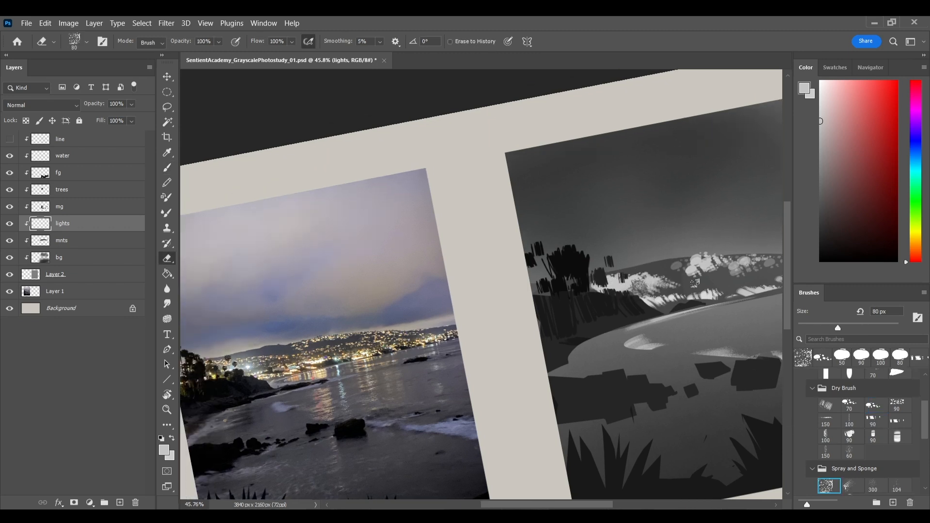
pyautogui.click(849, 486)
pyautogui.press(']')
pyautogui.press(']')
pyautogui.press(']')
pyautogui.press(']')
pyautogui.press(']')
pyautogui.press(']')
pyautogui.press(']')
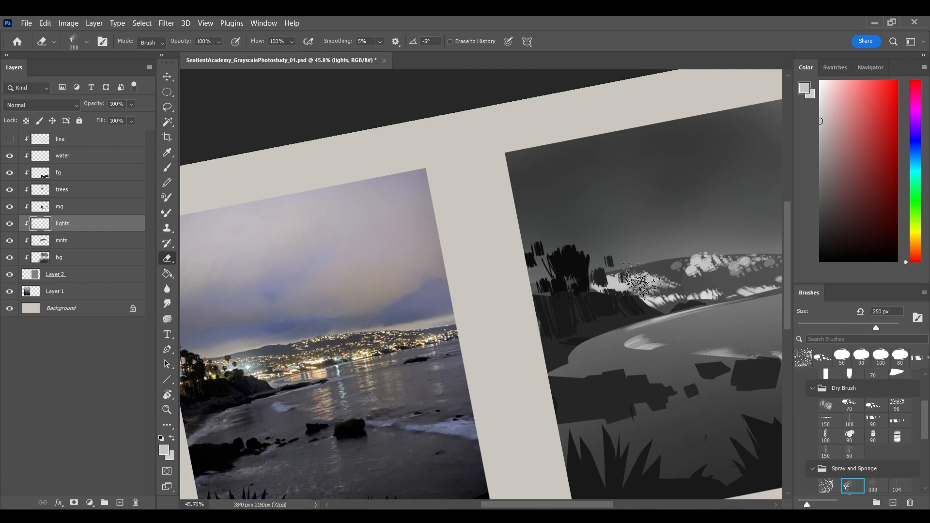
pyautogui.press(']')
pyautogui.press(']')
pyautogui.press(']')
pyautogui.press(']')
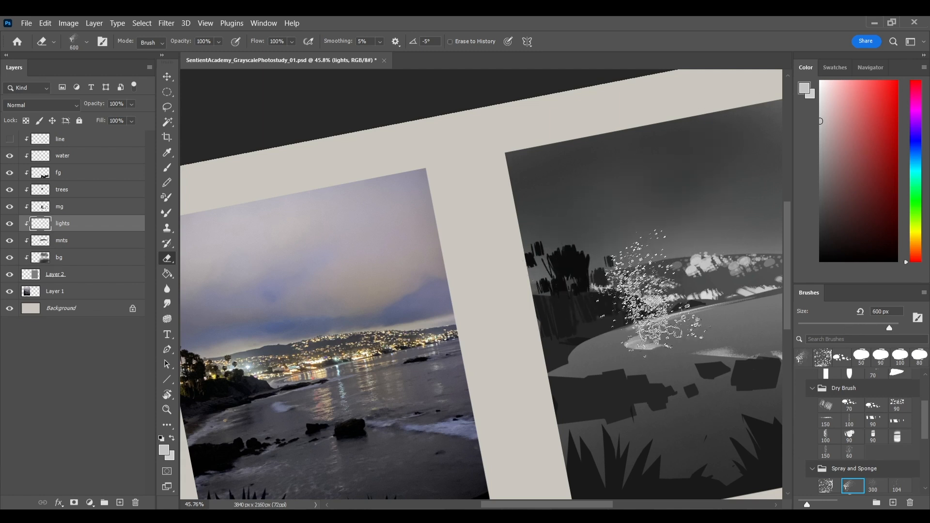
# Step: Break up the remaining hillside lights toward the right with the spray eraser, reducing it from 500 px to 200 px, and reset the canvas rotation
pyautogui.press('[')
pyautogui.press('[')
pyautogui.moveTo(692, 315); pyautogui.dragTo(622, 329)
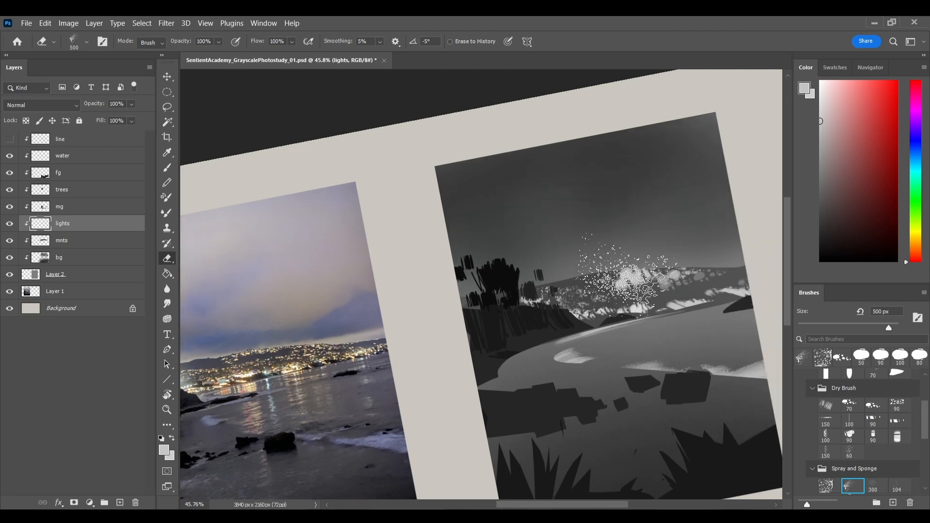
pyautogui.moveTo(625, 255)
pyautogui.mouseDown()
pyautogui.moveTo(673, 256)
pyautogui.moveTo(654, 259)
pyautogui.moveTo(724, 278)
pyautogui.mouseUp()
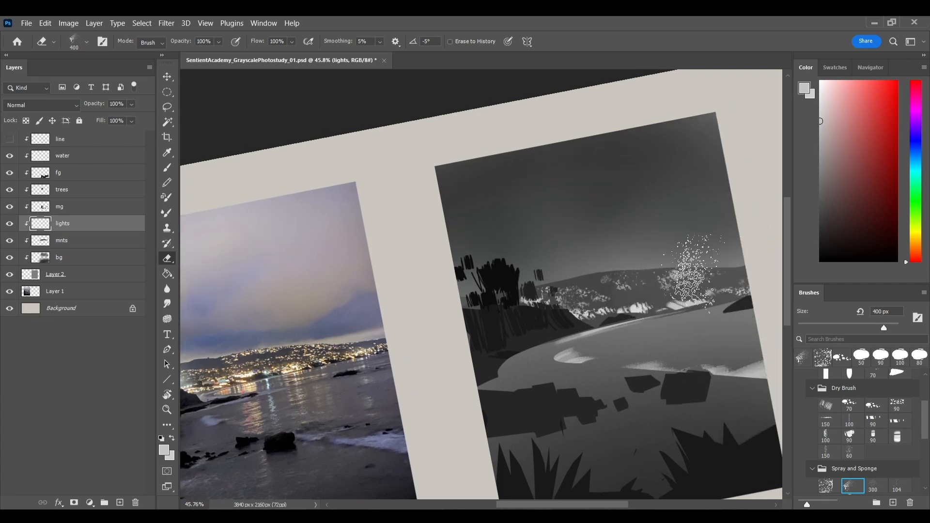
pyautogui.press('[')
pyautogui.press('[')
pyautogui.press('[')
pyautogui.press('[')
pyautogui.press('Escape')
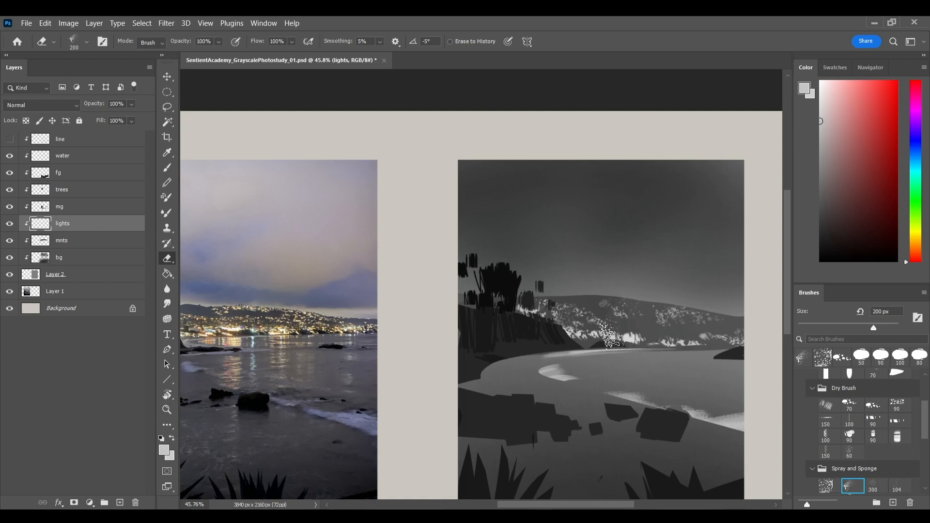
# Step: Add a clipped layer above lights and return to the third dry brush at 175 px
pyautogui.moveTo(600, 374); pyautogui.dragTo(609, 325)
pyautogui.hotkey('ctrl', 'shift', 'alt', 'n')
pyautogui.press('b')
pyautogui.click(875, 405)
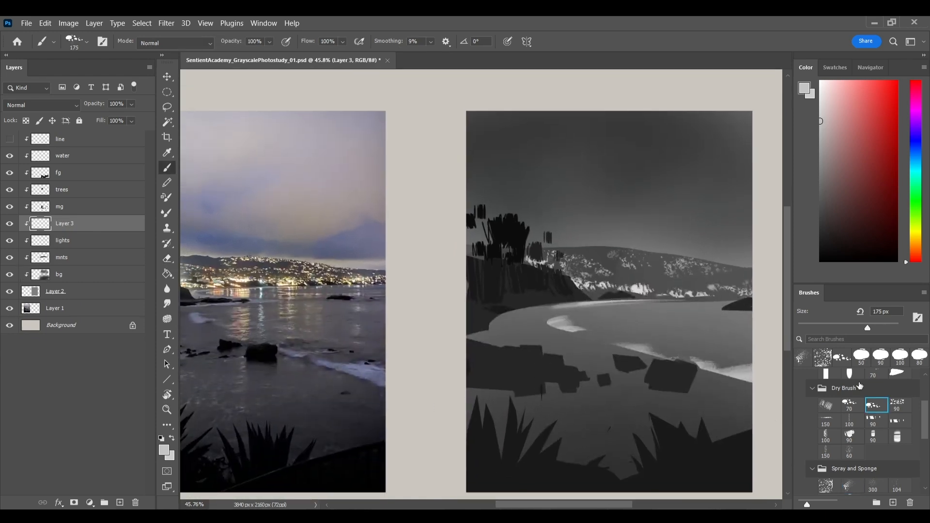
pyautogui.moveTo(925, 402); pyautogui.dragTo(924, 355)
# Step: Make the mg layer active, load its painted shapes as a selection, and hide the selection edges
pyautogui.press('v')
pyautogui.keyDown('ctrl'); pyautogui.click(509, 395); pyautogui.keyUp('ctrl')
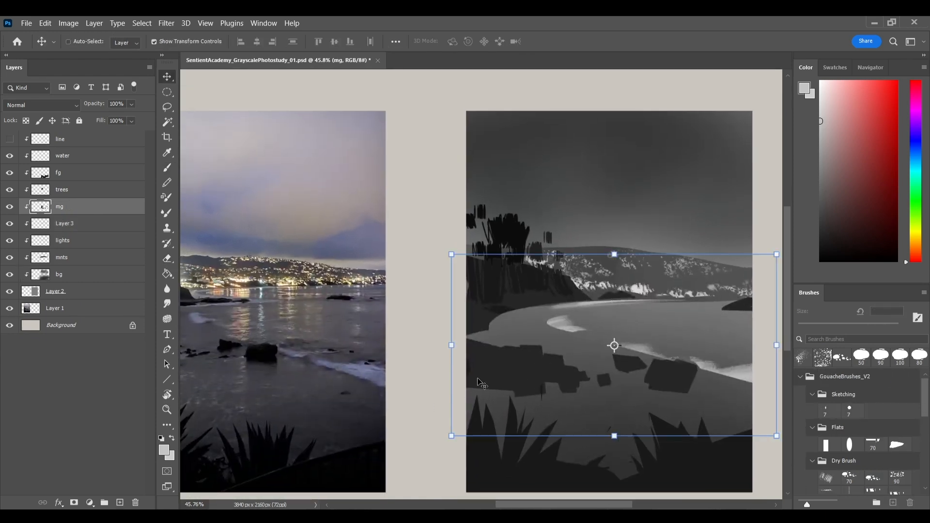
pyautogui.keyDown('ctrl'); pyautogui.click(43, 207); pyautogui.keyUp('ctrl')
pyautogui.press('b')
pyautogui.hotkey('ctrl', 'h')
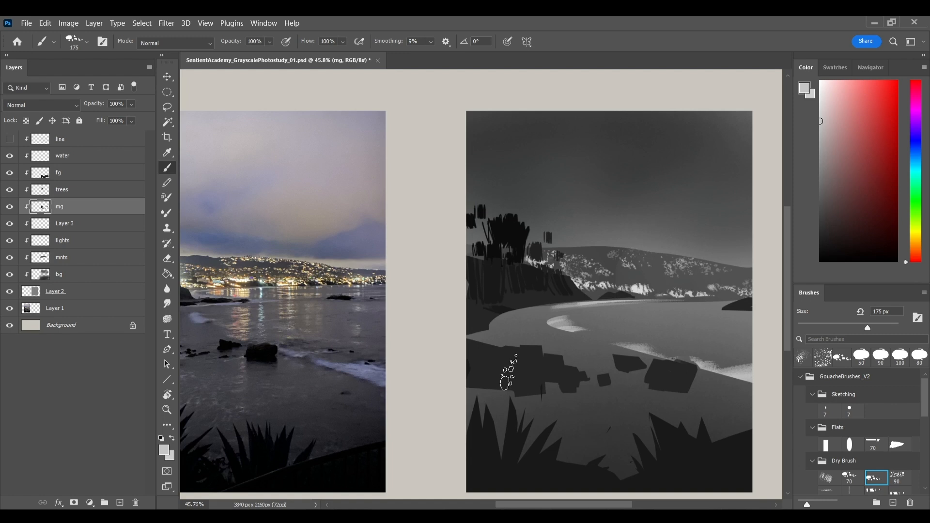
# Step: Sample a near-black tone and paint dry-brush texture over the left rock mass on the mg layer
pyautogui.keyDown('alt'); pyautogui.click(522, 367); pyautogui.keyUp('alt')
pyautogui.scroll(-2, 522, 367)
pyautogui.press(']')
pyautogui.press(']')
pyautogui.moveTo(557, 353)
pyautogui.mouseDown()
pyautogui.moveTo(592, 364)
pyautogui.moveTo(629, 356)
pyautogui.moveTo(569, 351)
pyautogui.mouseUp()
pyautogui.press('[')
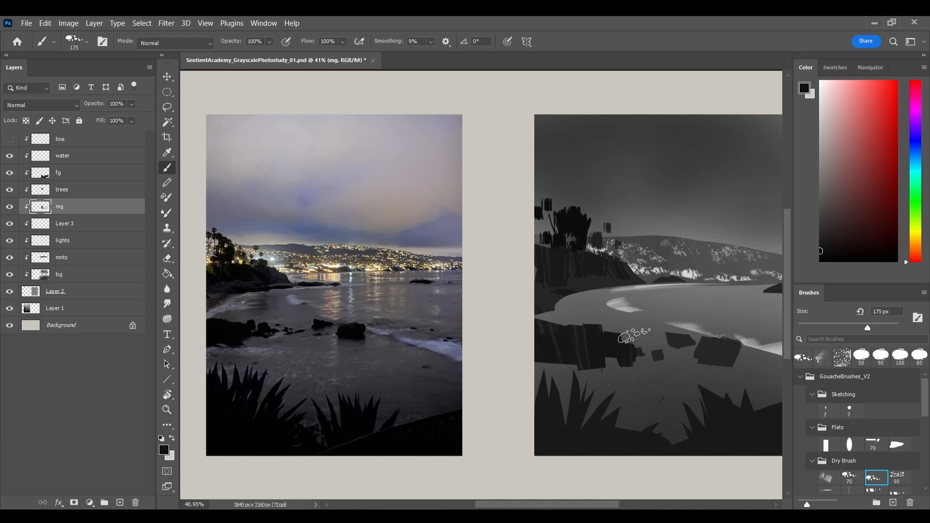
# Step: Reduce the dry brush to 90 px and paint near-black texture over the smaller middle and right rocks
pyautogui.press('[')
pyautogui.press('[')
pyautogui.press('[')
pyautogui.press('[')
pyautogui.press('[')
pyautogui.hscroll(2, 557, 354)
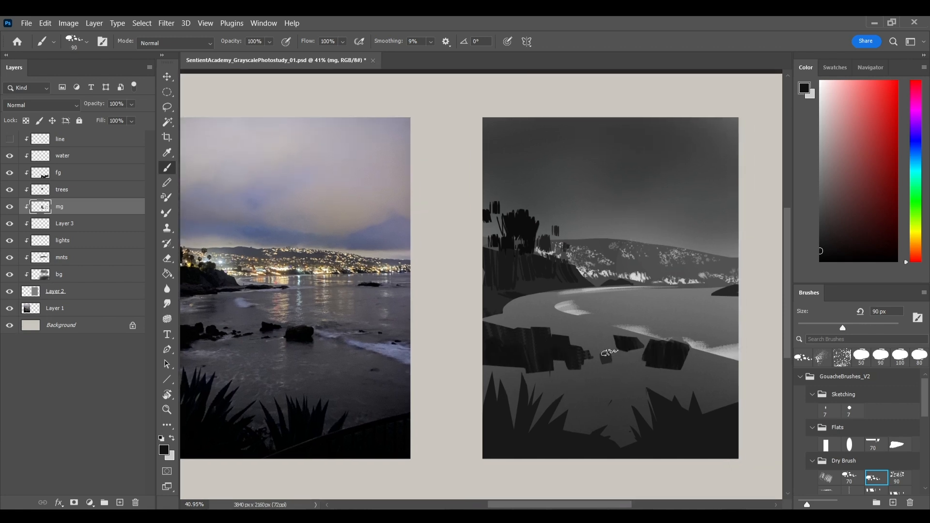
pyautogui.press('v')
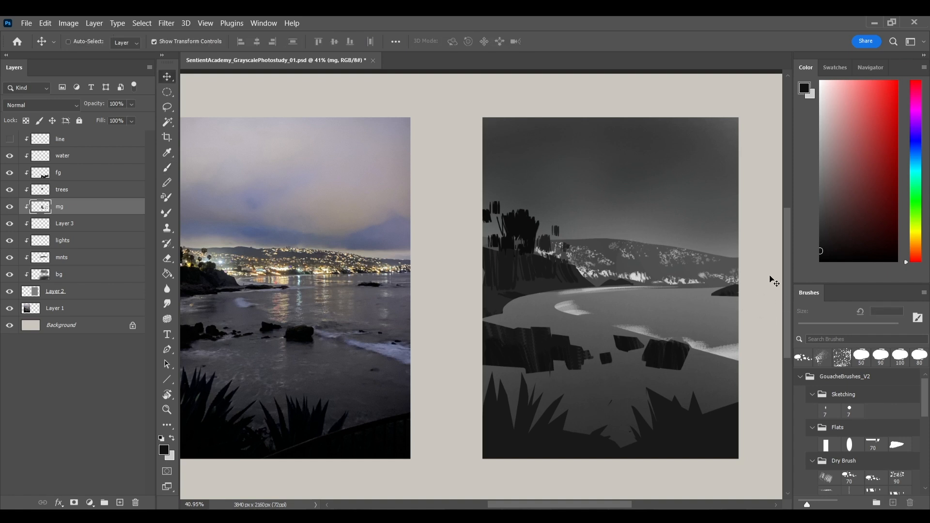
pyautogui.moveTo(549, 289); pyautogui.dragTo(578, 293)
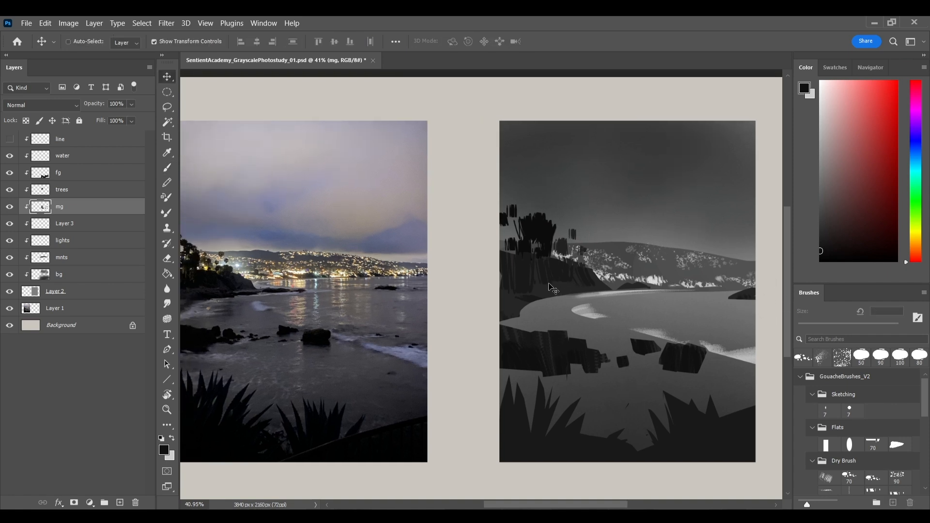
pyautogui.press('m')
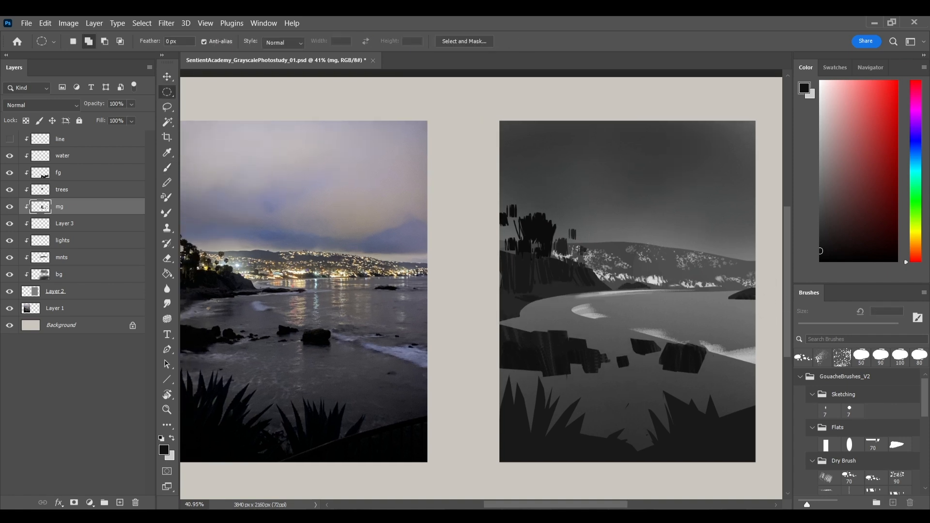
pyautogui.moveTo(501, 185); pyautogui.dragTo(577, 209)
pyautogui.hotkey('ctrl', 'd')
# Step: Squash the mg layer's contents downward from their upper edge to about 96% height, skewed about -0.5° horizontally
pyautogui.press('v')
pyautogui.click(632, 250)
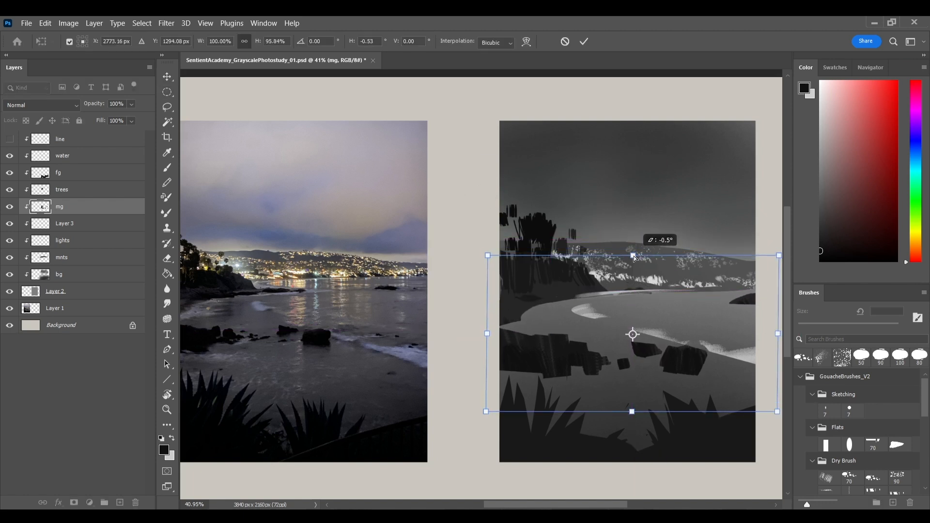
pyautogui.moveTo(633, 248); pyautogui.dragTo(632, 257)
pyautogui.press('Return')
# Step: Make the water layer active and squash its highlights from the upper edge to about 91% height
pyautogui.click(619, 293)
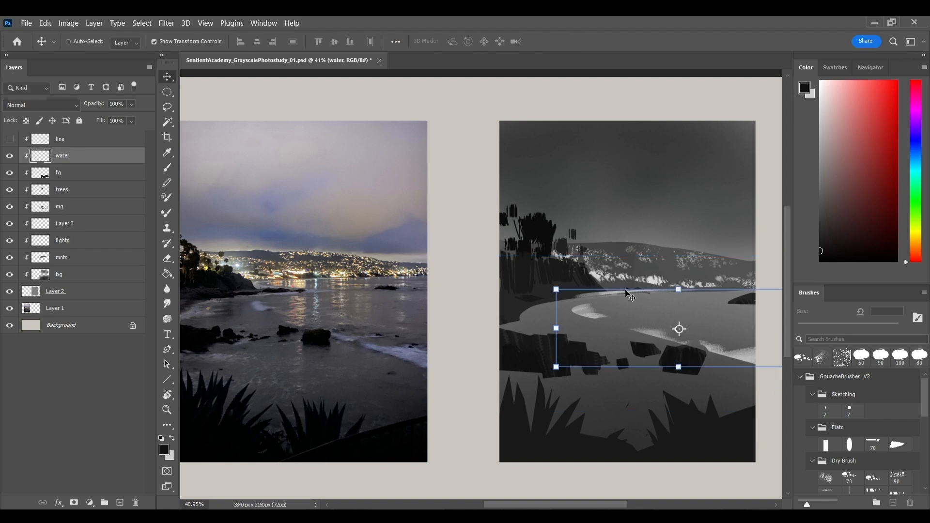
pyautogui.click(678, 292)
pyautogui.moveTo(678, 292); pyautogui.dragTo(678, 296)
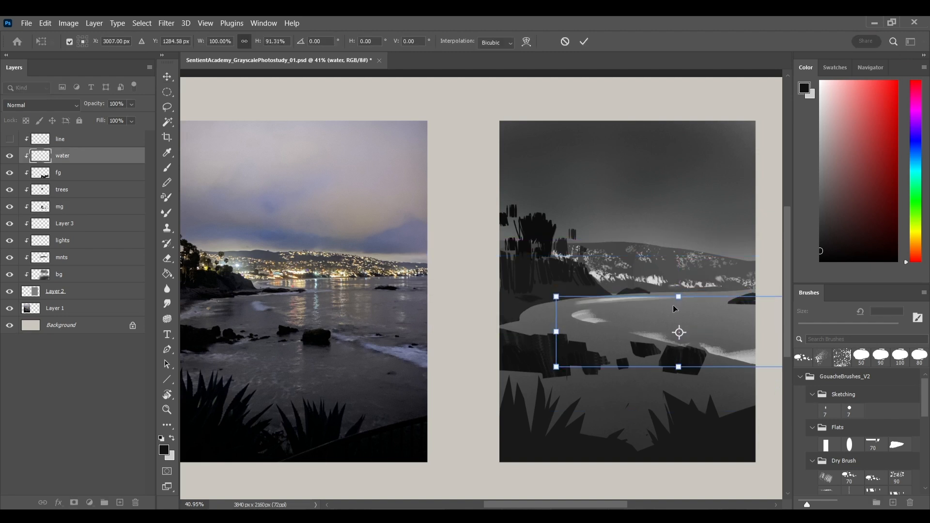
pyautogui.hotkey('ctrl', 'z')
pyautogui.scroll(3, 639, 295)
pyautogui.press('Return')
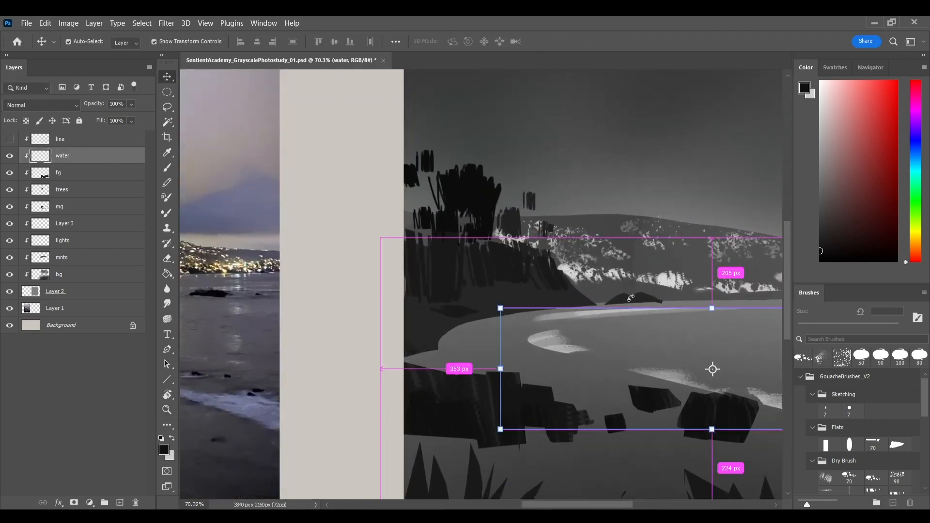
# Step: Select the small distant rock on the mg layer with a rectangular marquee and move it slightly down onto the waterline
pyautogui.click(622, 295)
pyautogui.click(640, 297)
pyautogui.scroll(-2, 640, 298)
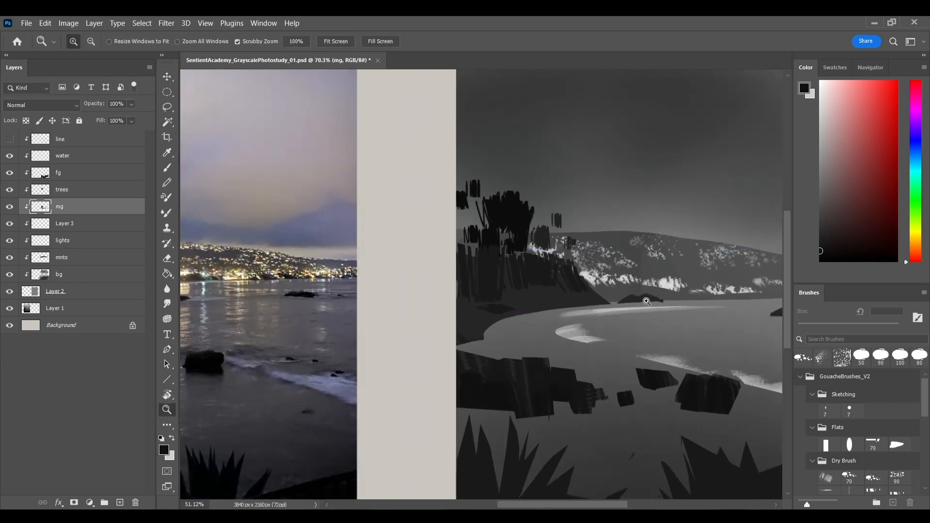
pyautogui.press('m')
pyautogui.moveTo(632, 305); pyautogui.dragTo(642, 308)
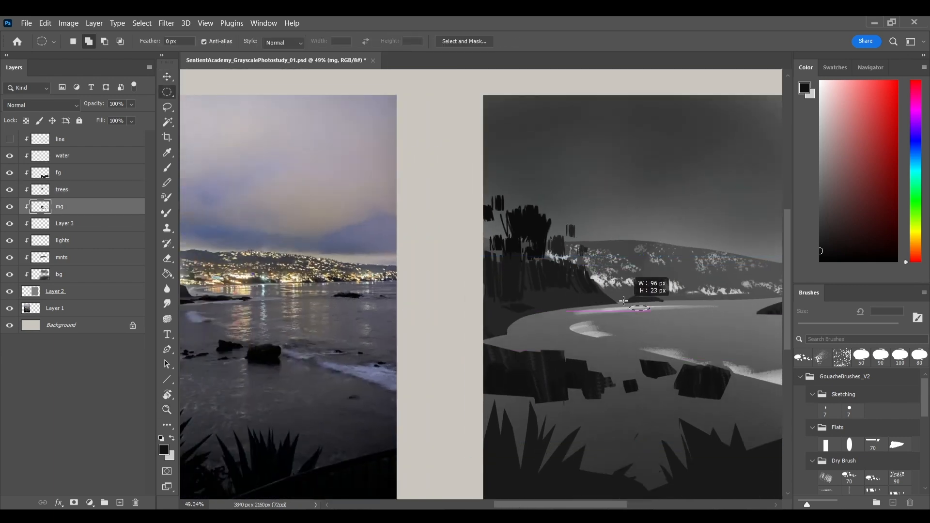
pyautogui.hotkey('shift', 'm')
pyautogui.moveTo(624, 277); pyautogui.dragTo(667, 301)
pyautogui.press('v')
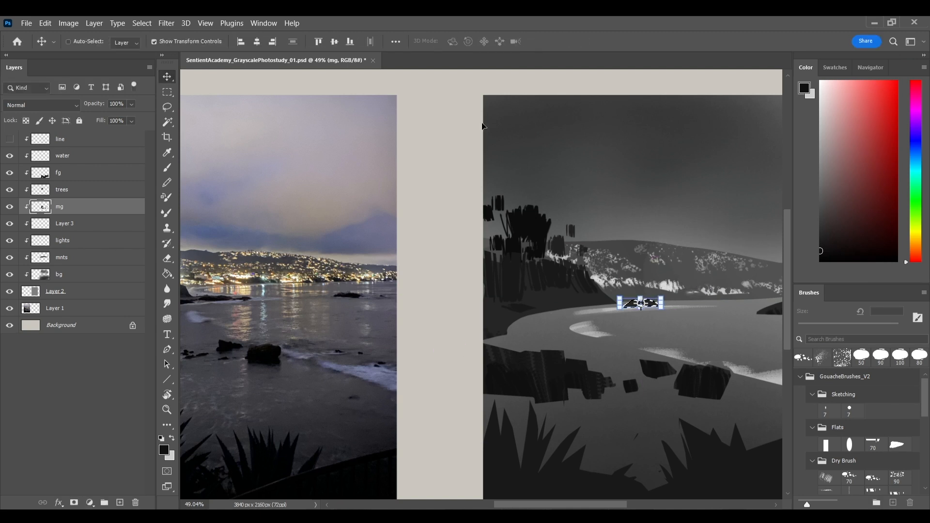
# Step: Mask a wedge along the far shoreline with the Polygonal Lasso, dry-brush a thin dark rock spit along its edge, and deselect
pyautogui.press('b')
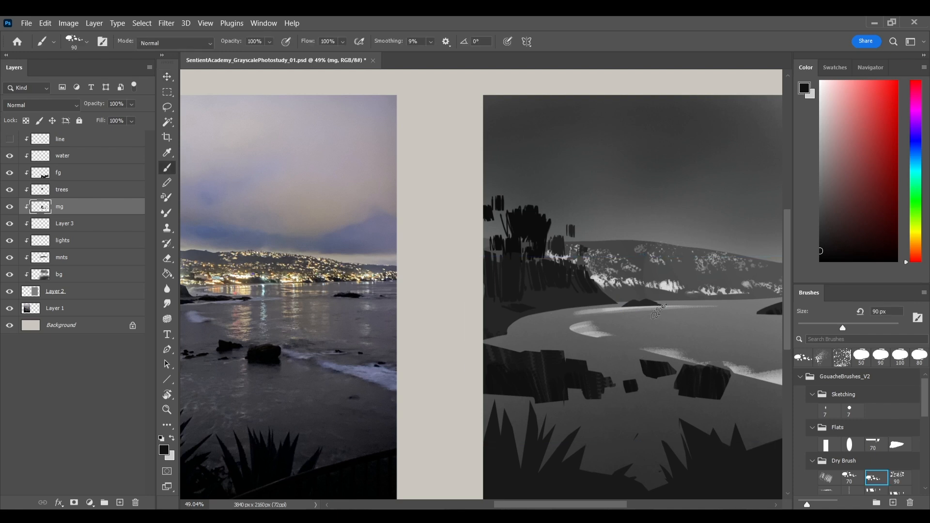
pyautogui.press('r')
pyautogui.moveTo(683, 300); pyautogui.dragTo(596, 287)
pyautogui.press('l')
pyautogui.click(489, 313)
pyautogui.click(711, 264)
pyautogui.click(727, 237)
pyautogui.doubleClick(640, 230)
pyautogui.press('b')
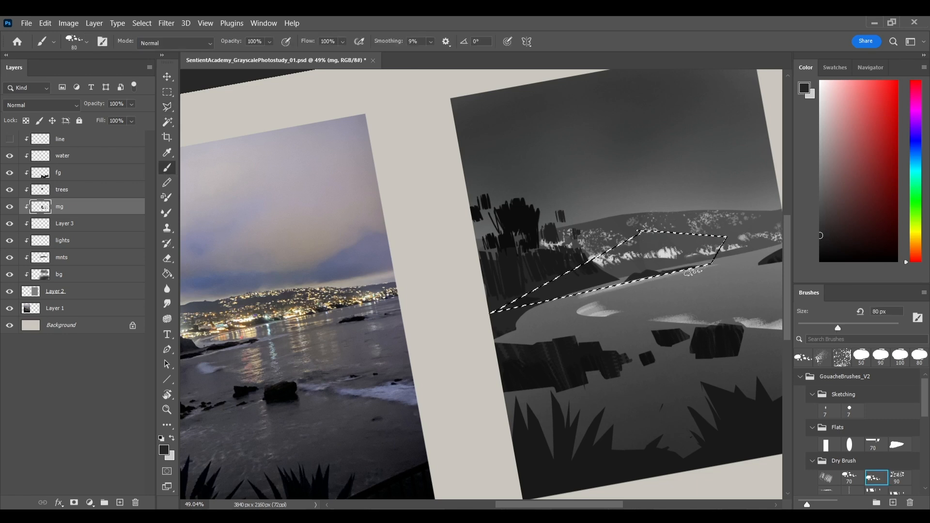
pyautogui.hscroll(-2, 644, 286)
pyautogui.moveTo(596, 272); pyautogui.dragTo(658, 247)
pyautogui.hotkey('ctrl', 'd')
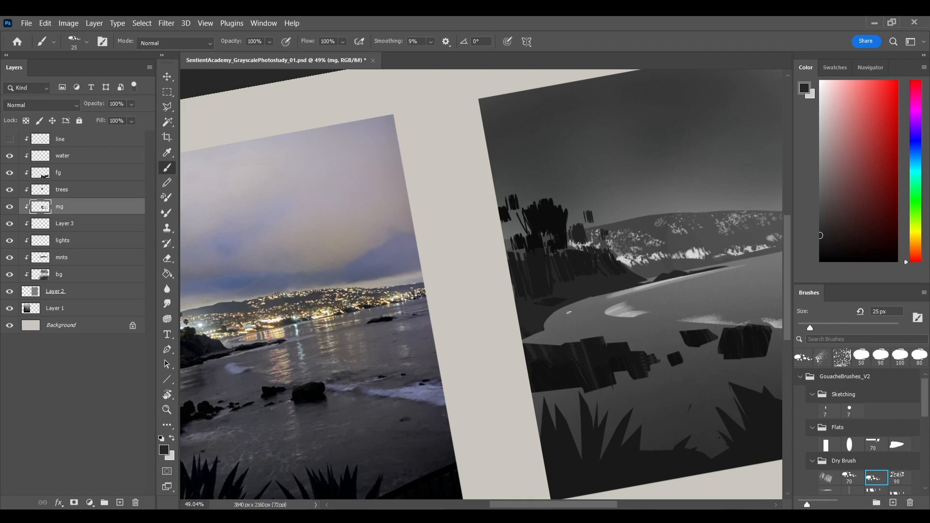
# Step: Reset the canvas rotation, make the water layer active, and draw a wide flat elliptical selection over the bay
pyautogui.moveTo(565, 313); pyautogui.dragTo(610, 304)
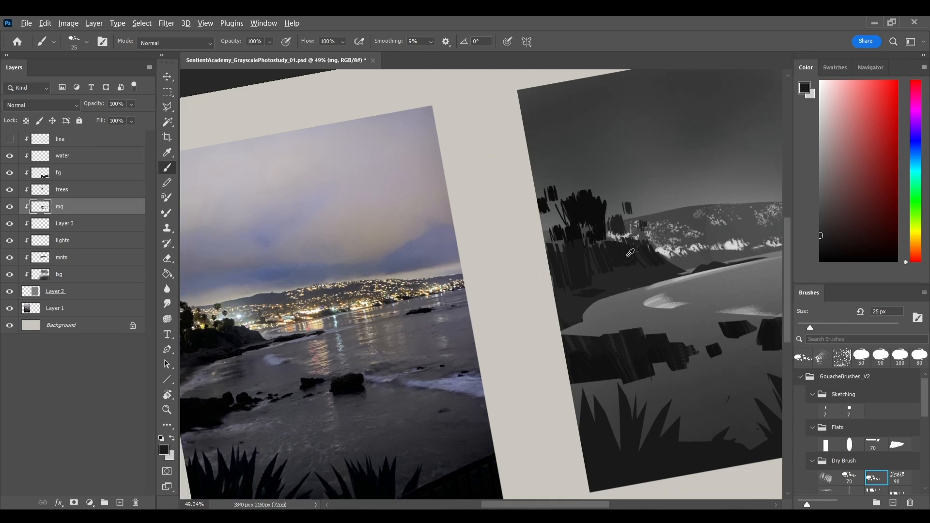
pyautogui.press('Escape')
pyautogui.moveTo(693, 310); pyautogui.dragTo(580, 313)
pyautogui.press('v')
pyautogui.keyDown('ctrl'); pyautogui.click(683, 310); pyautogui.keyUp('ctrl')
pyautogui.press('z')
pyautogui.press('m')
pyautogui.moveTo(525, 301); pyautogui.dragTo(717, 342)
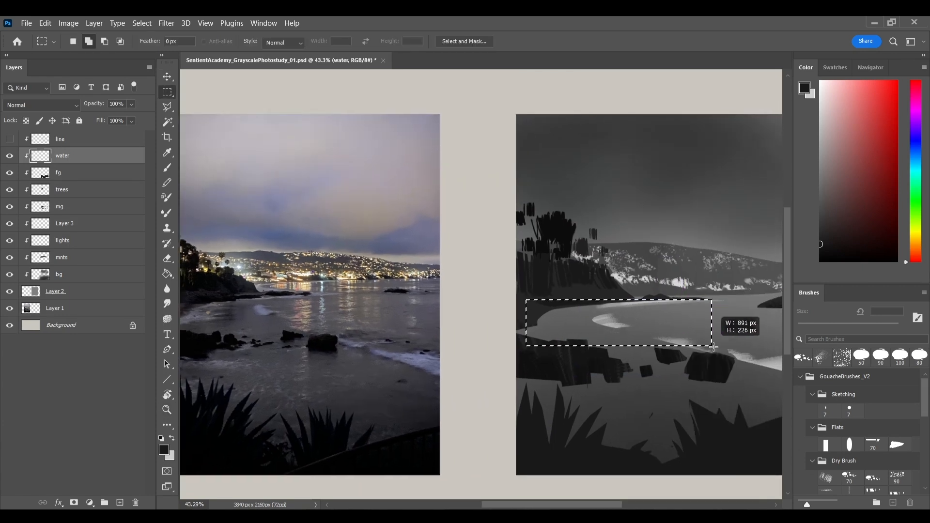
pyautogui.hotkey('shift', 'm')
pyautogui.moveTo(528, 305)
pyautogui.mouseDown()
pyautogui.moveTo(720, 354)
pyautogui.moveTo(720, 339)
pyautogui.moveTo(763, 341)
pyautogui.mouseUp()
# Step: Sample a light gray, paint a highlight inside the ellipse along the left shore with the 80 px brush, and deselect
pyautogui.press('b')
pyautogui.keyDown('alt'); pyautogui.click(604, 347); pyautogui.keyUp('alt')
pyautogui.click(861, 356)
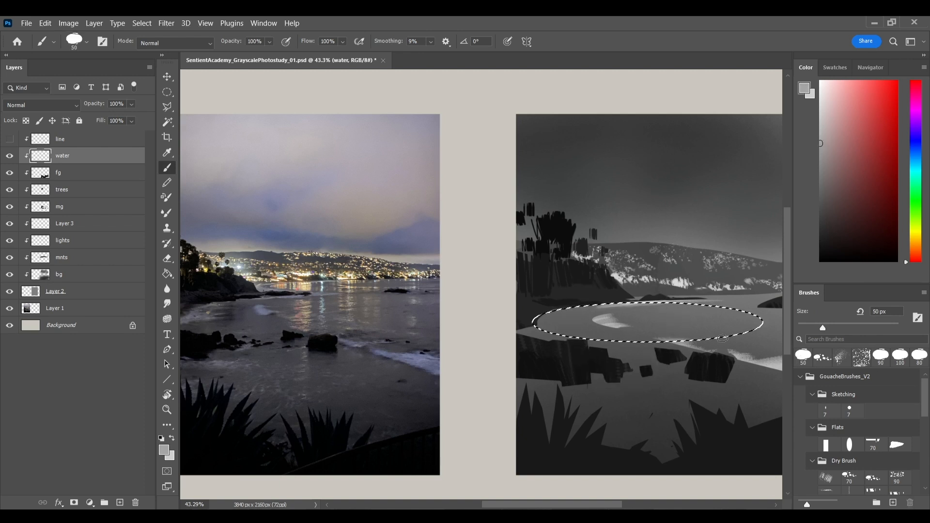
pyautogui.click(919, 356)
pyautogui.moveTo(601, 316)
pyautogui.mouseDown()
pyautogui.moveTo(645, 320)
pyautogui.moveTo(604, 322)
pyautogui.mouseUp()
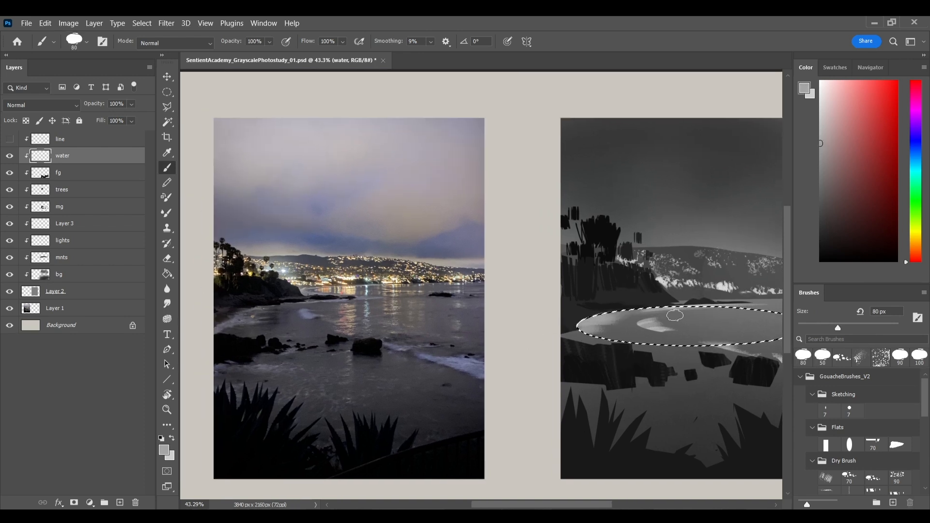
pyautogui.hotkey('ctrl', 'd')
# Step: Reduce the brush to 40 px and extend the light gray shoreline highlight to the bay's left tip
pyautogui.press('[')
pyautogui.press('[')
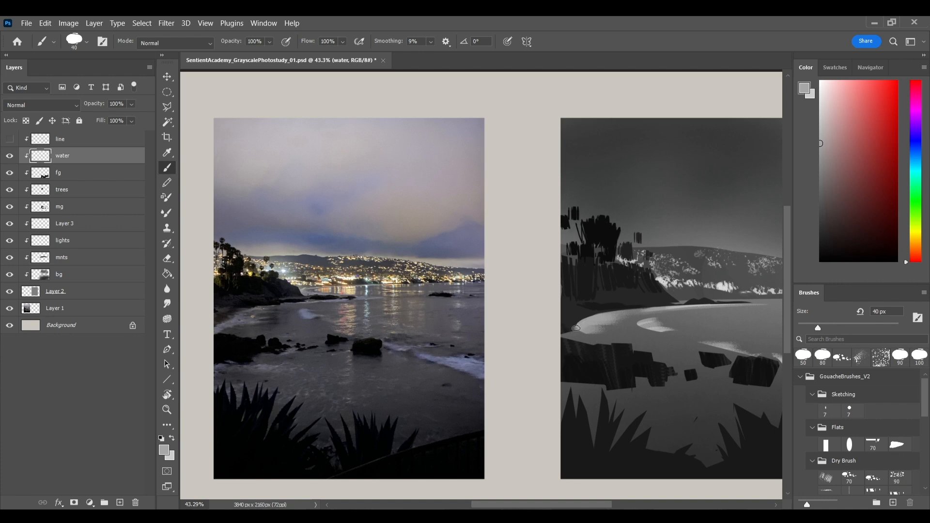
pyautogui.moveTo(576, 327); pyautogui.dragTo(569, 330)
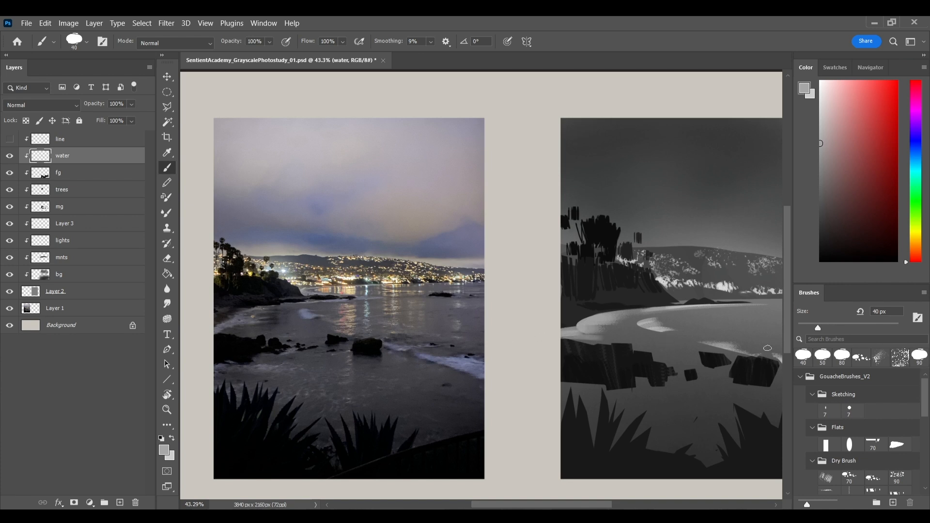
# Step: Add a new clipped layer directly above the water layer
pyautogui.moveTo(622, 391); pyautogui.dragTo(639, 354)
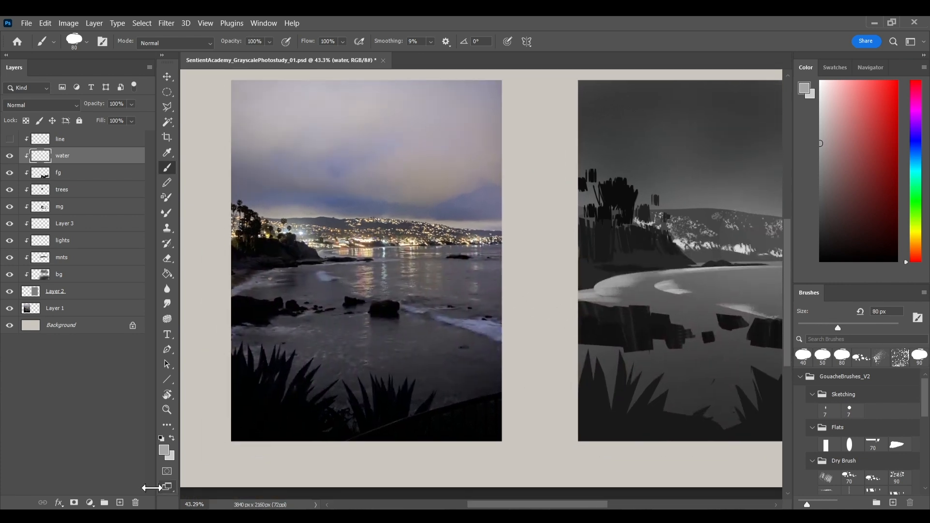
pyautogui.click(119, 503)
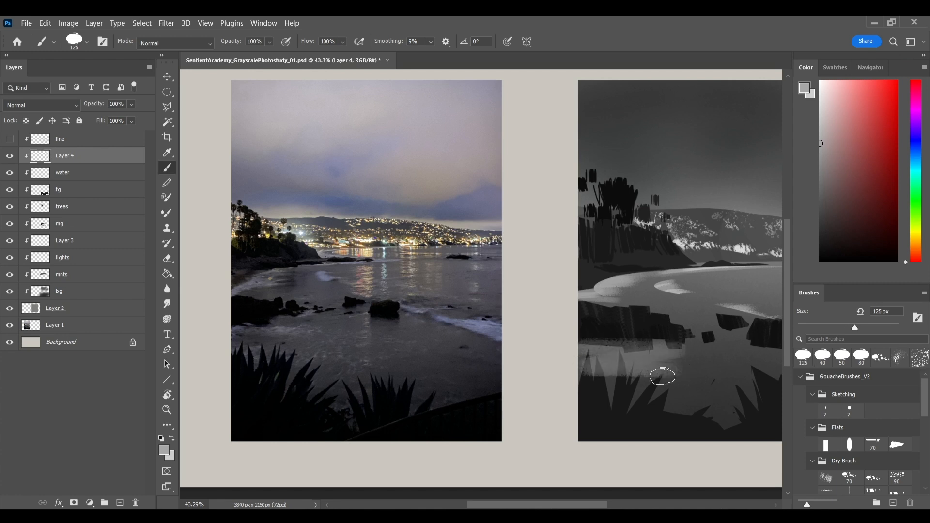